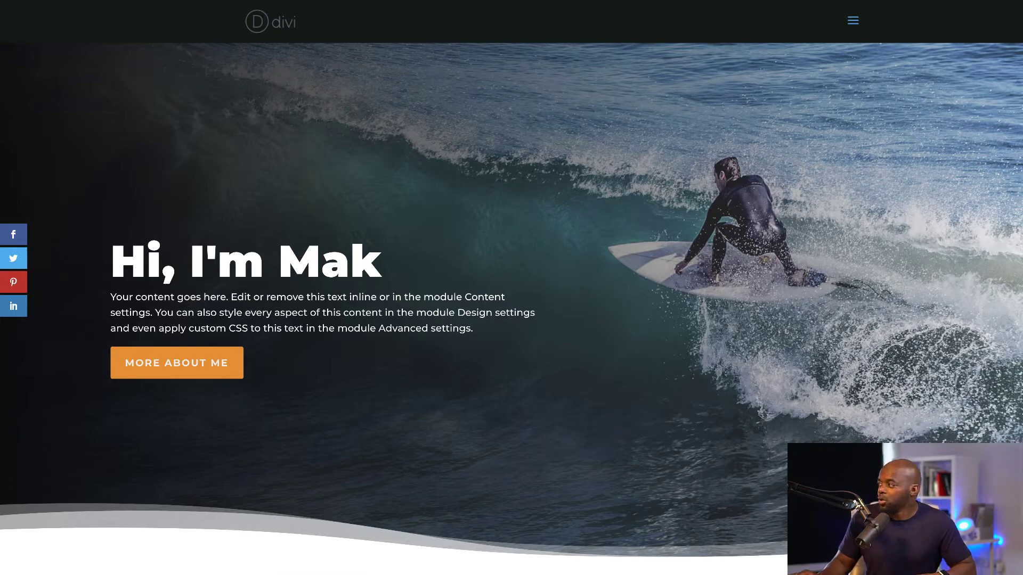
# Look through the home page down to the My Blog section and open the Post Three article for viewing.
pyautogui.scroll(-10, 503, 272)
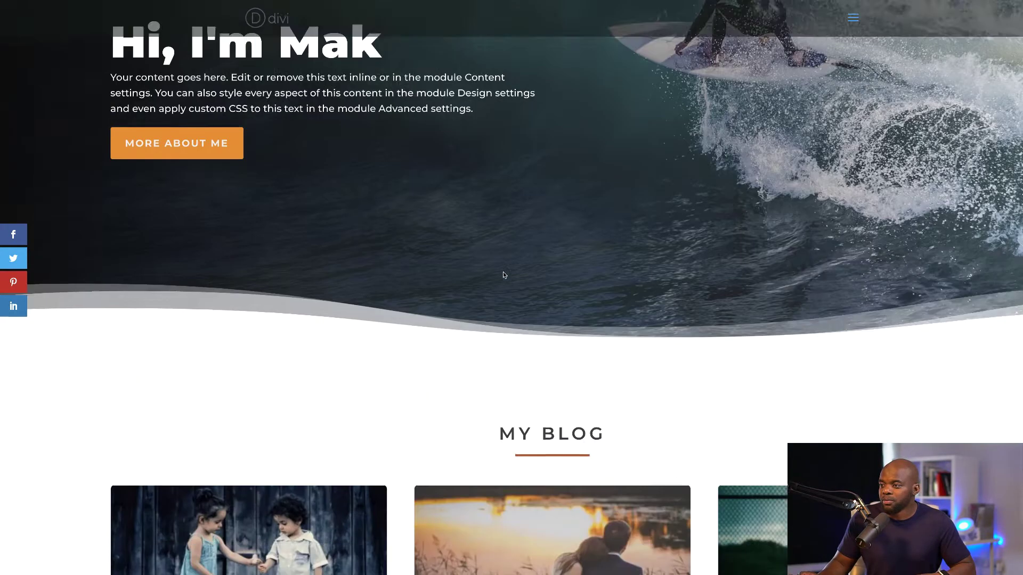
pyautogui.scroll(-2, 502, 276)
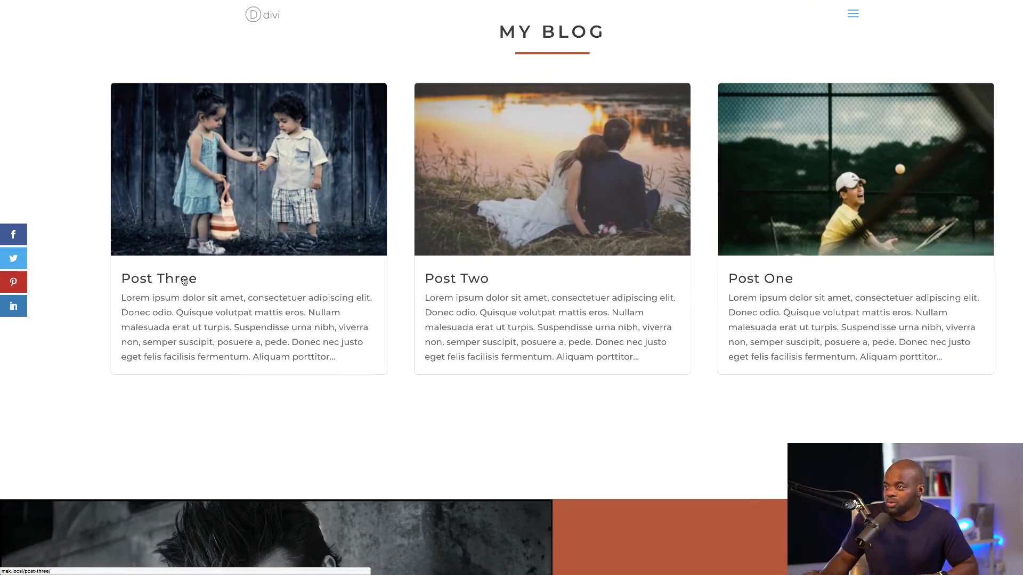
pyautogui.click(184, 282)
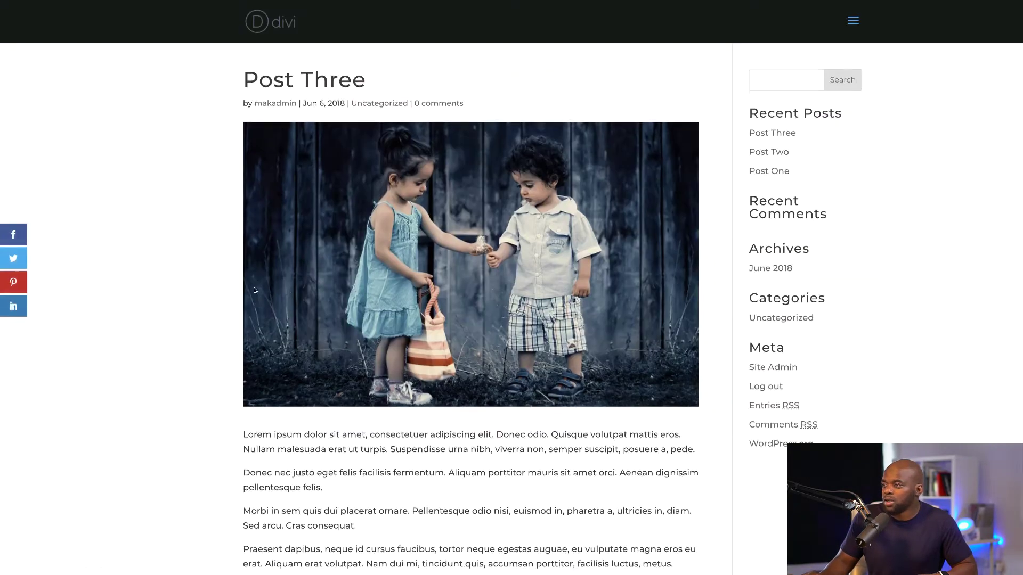
pyautogui.scroll(-5, 253, 286)
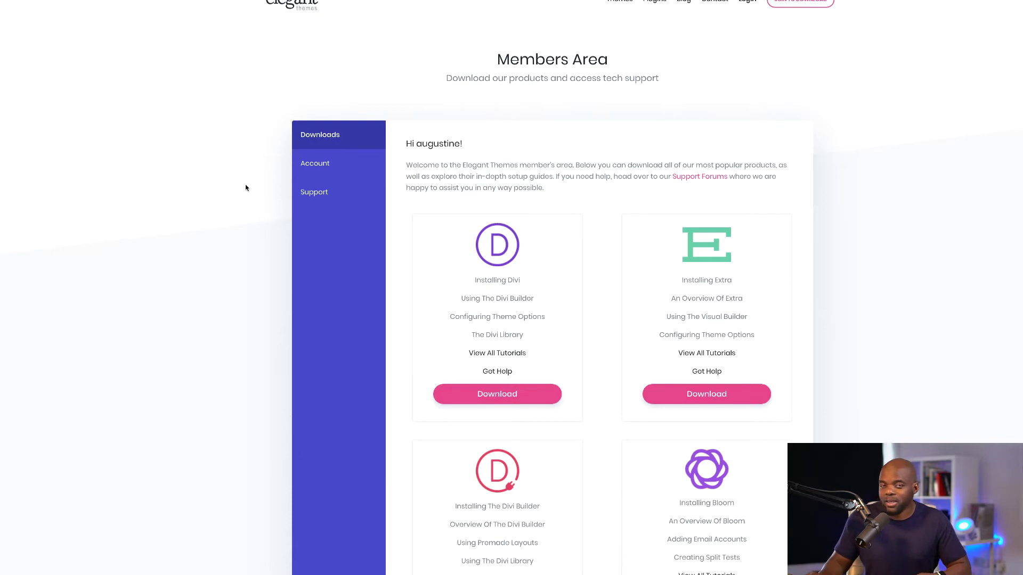
# Review the products available for download in the Elegant Themes Members Area, including Monarch.
pyautogui.scroll(-1, 247, 188)
pyautogui.scroll(-1, 247, 188)
pyautogui.scroll(1, 246, 187)
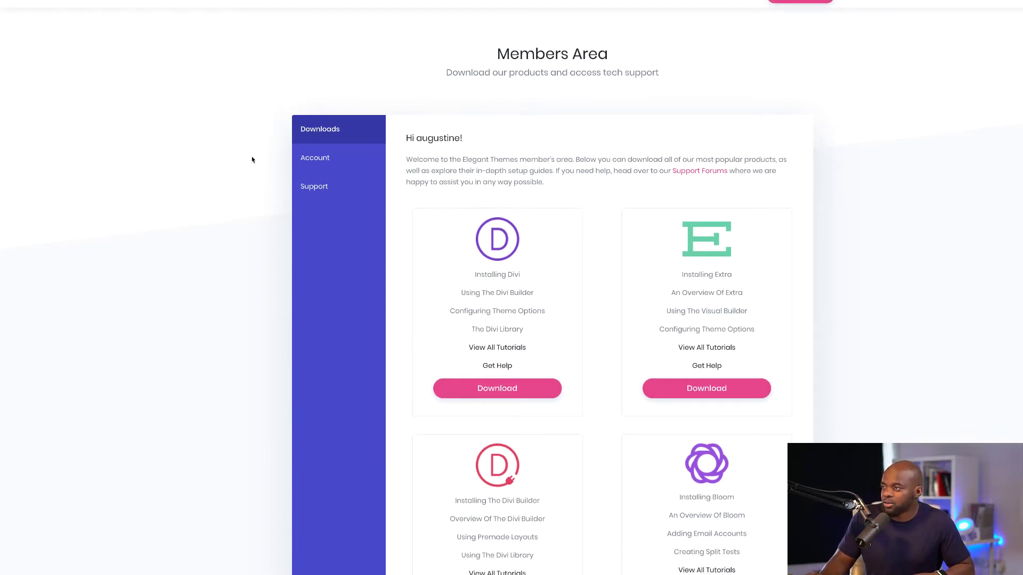
pyautogui.scroll(-1, 252, 159)
pyautogui.scroll(-10, 252, 159)
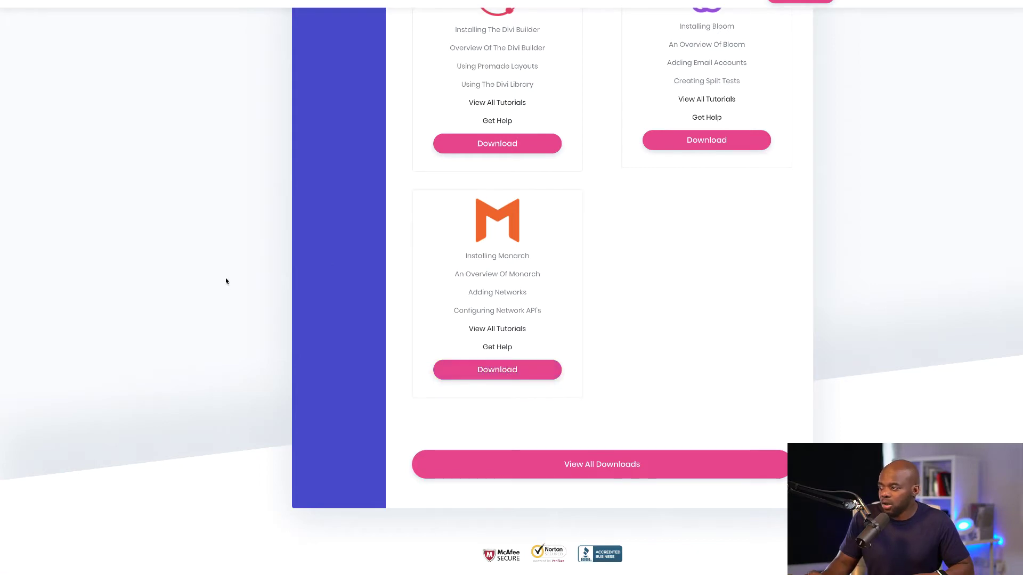
pyautogui.scroll(10, 225, 281)
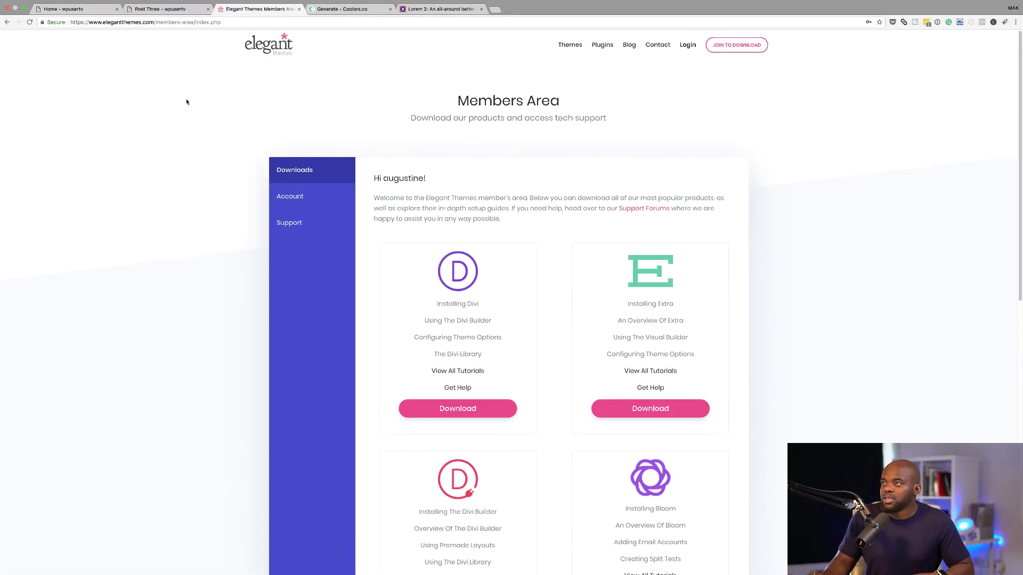
# Switch to the site's home page and open its WordPress dashboard.
pyautogui.click(81, 9)
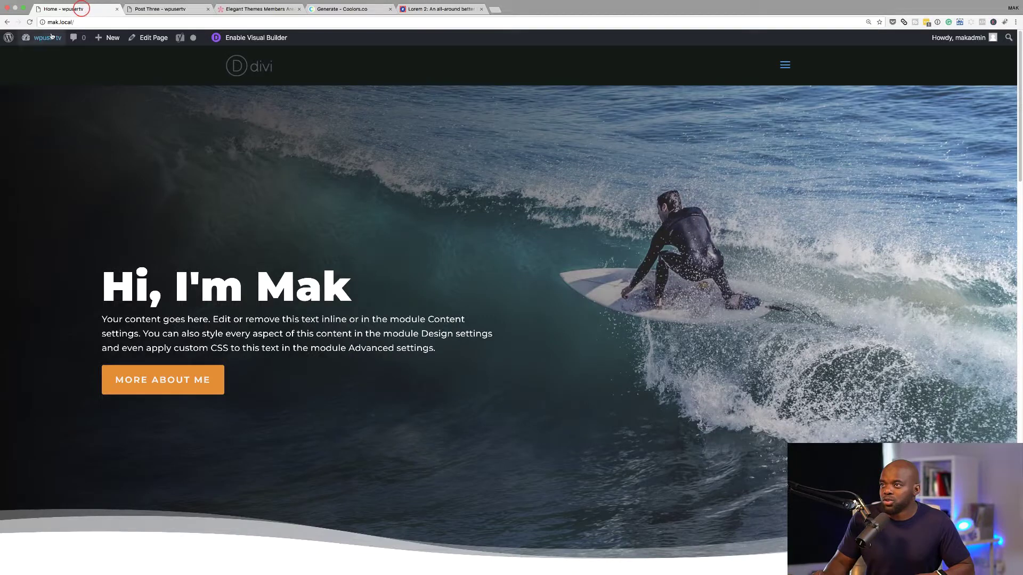
pyautogui.moveTo(48, 48)
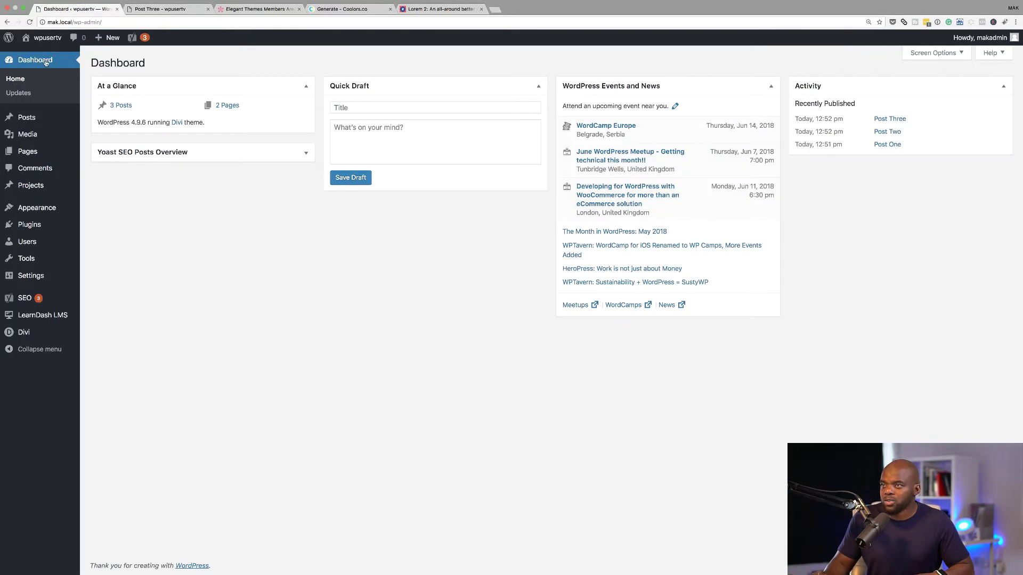
# Choose monarch (3).zip from Downloads as the plugin archive to upload to WordPress.
pyautogui.moveTo(42, 228)
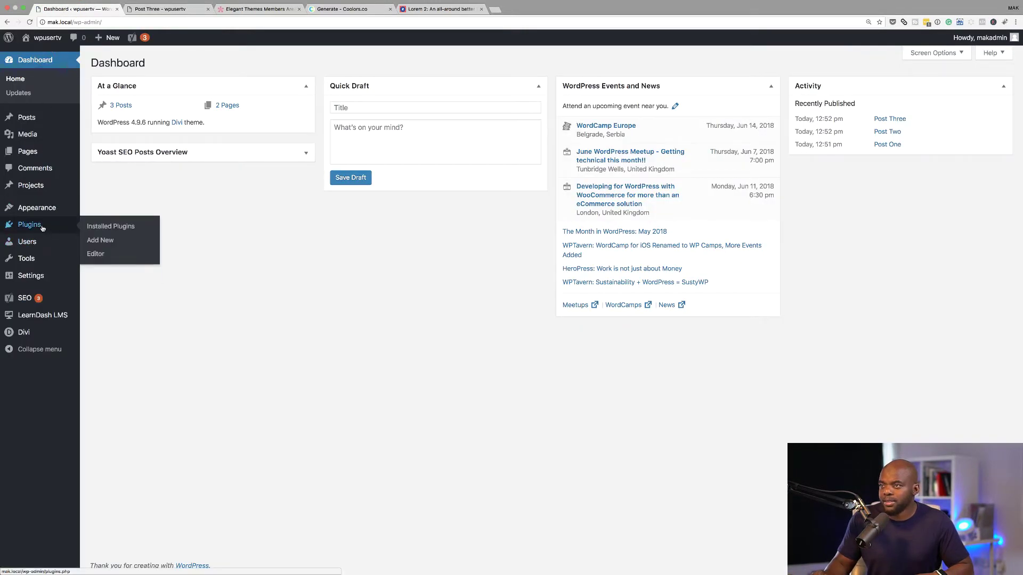
pyautogui.click(108, 241)
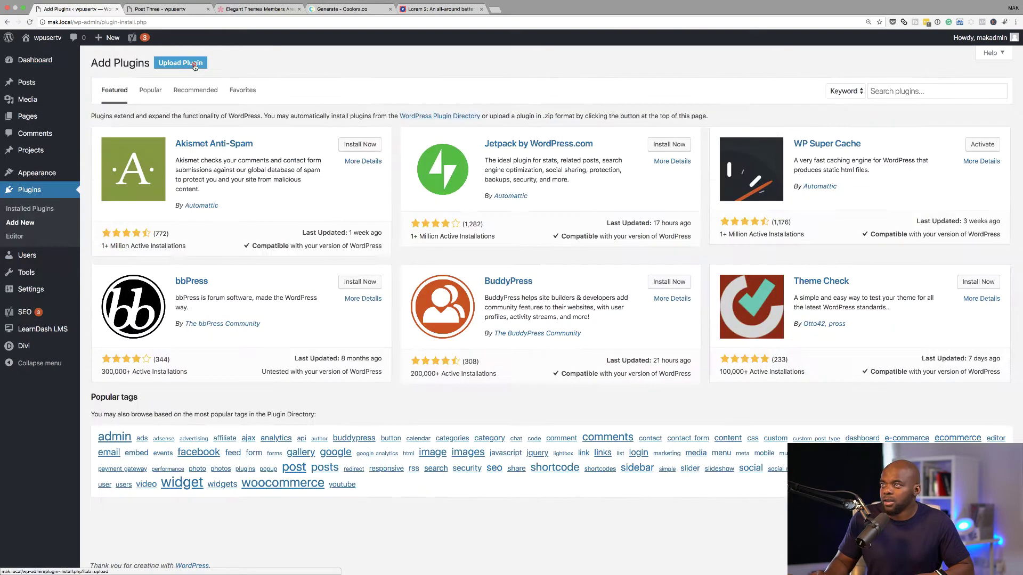
pyautogui.click(194, 63)
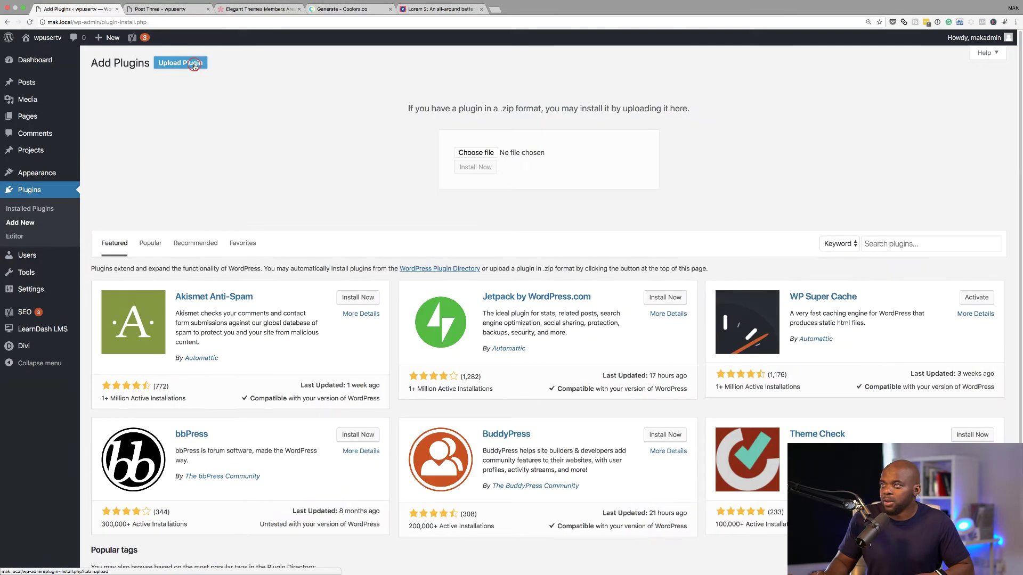
pyautogui.click(481, 153)
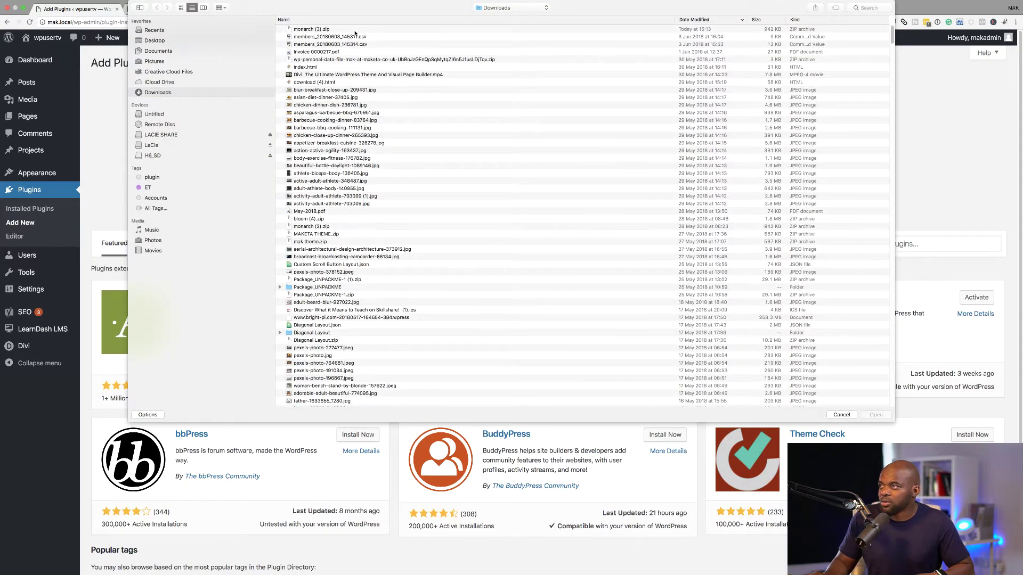
pyautogui.doubleClick(319, 29)
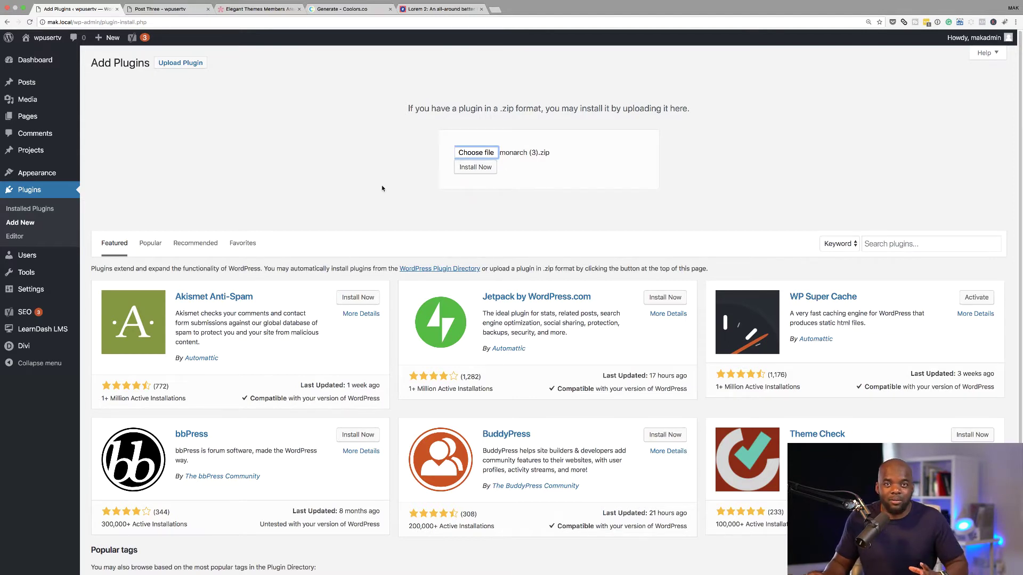
# Activate the installed Monarch Plugin and enable the Sidebar location in its social sharing settings.
pyautogui.click(35, 210)
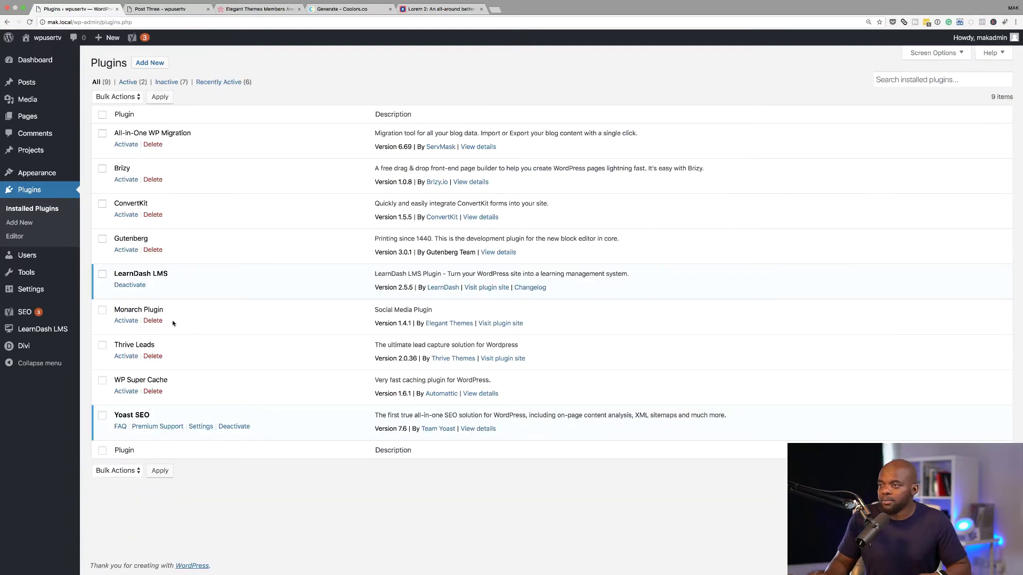
pyautogui.click(126, 321)
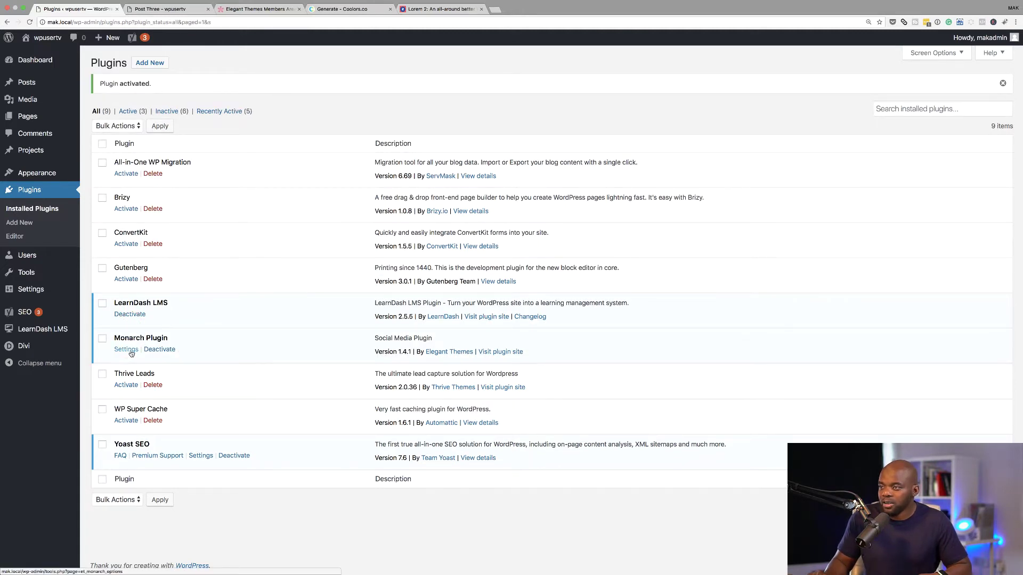
pyautogui.click(126, 349)
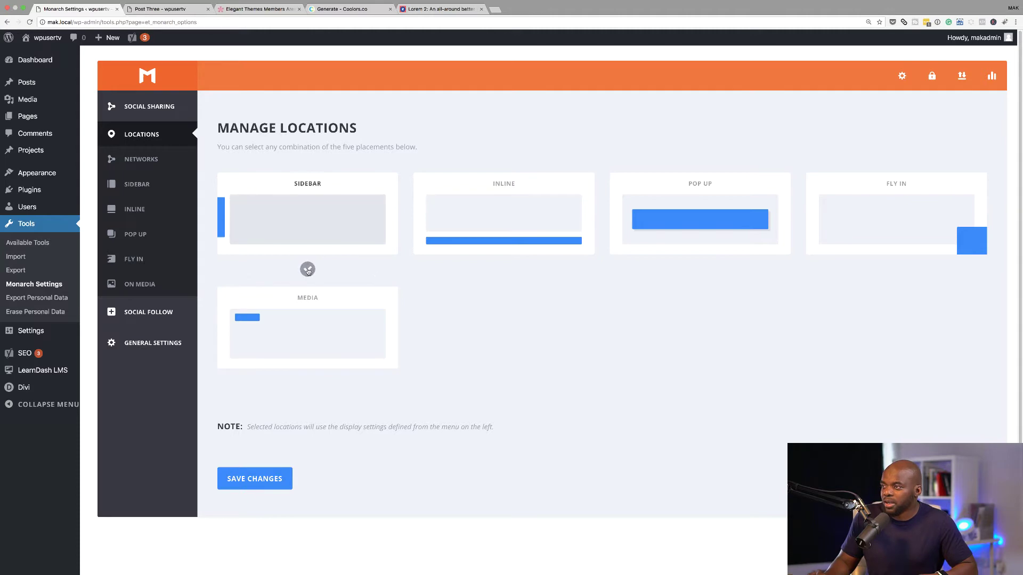
pyautogui.click(308, 270)
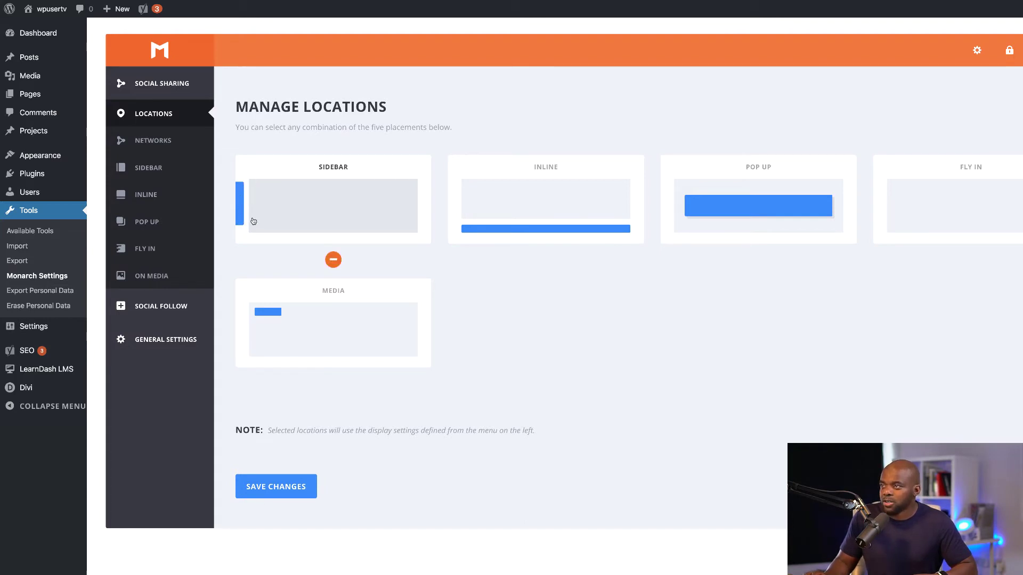
# Add Gmail to the social sharing networks and remove it from the list again.
pyautogui.click(164, 143)
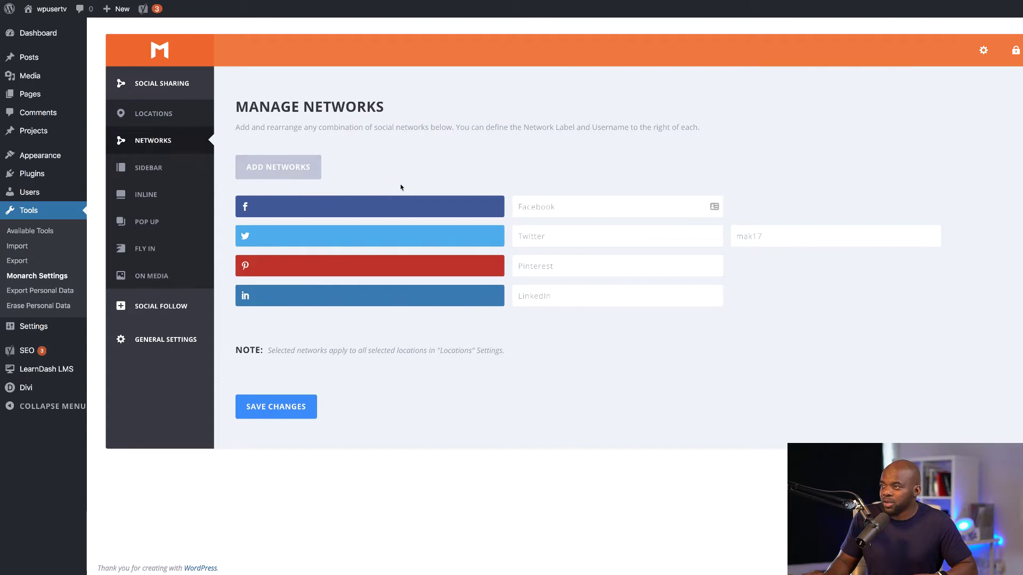
pyautogui.click(278, 169)
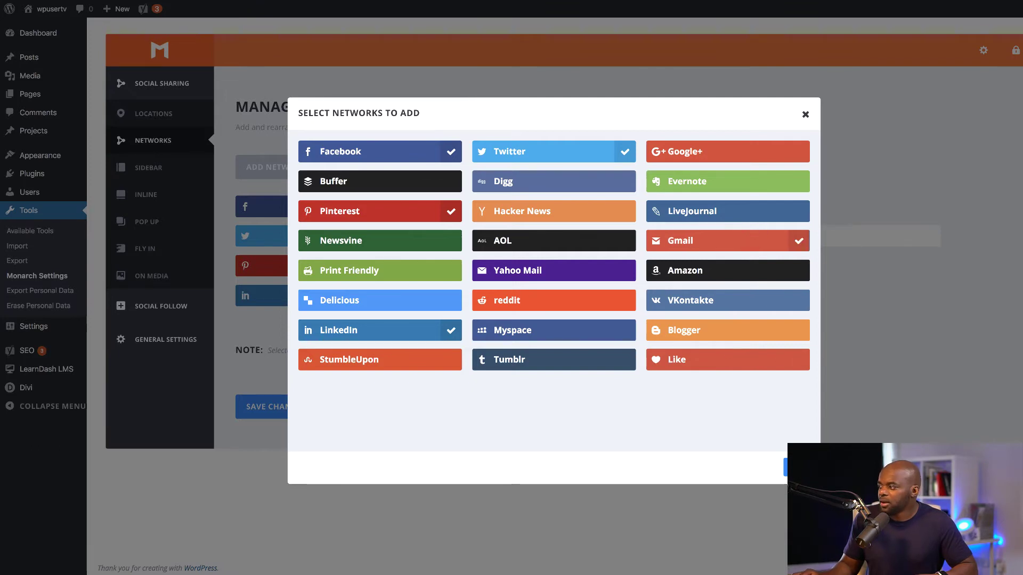
pyautogui.click(797, 467)
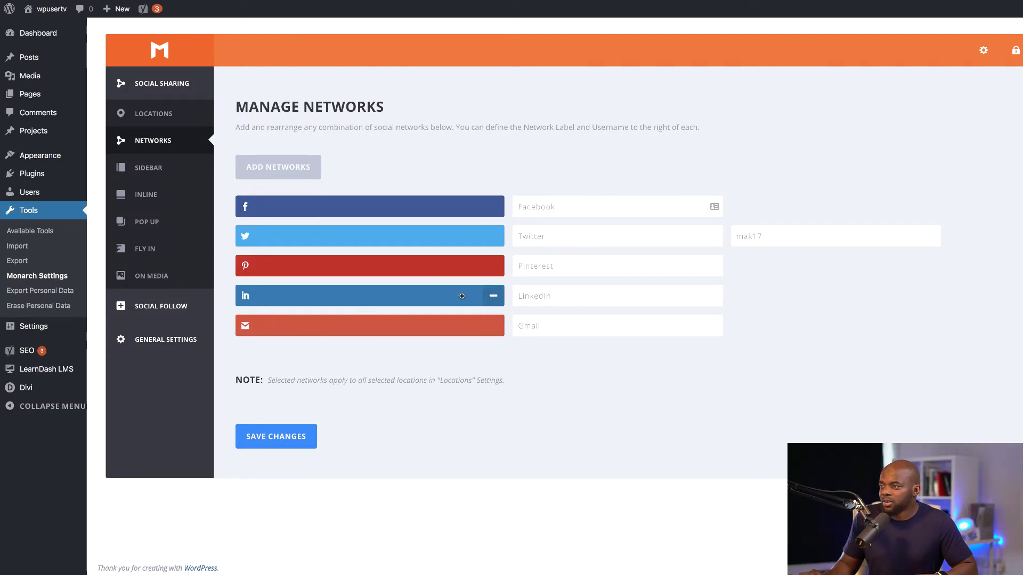
pyautogui.click(495, 326)
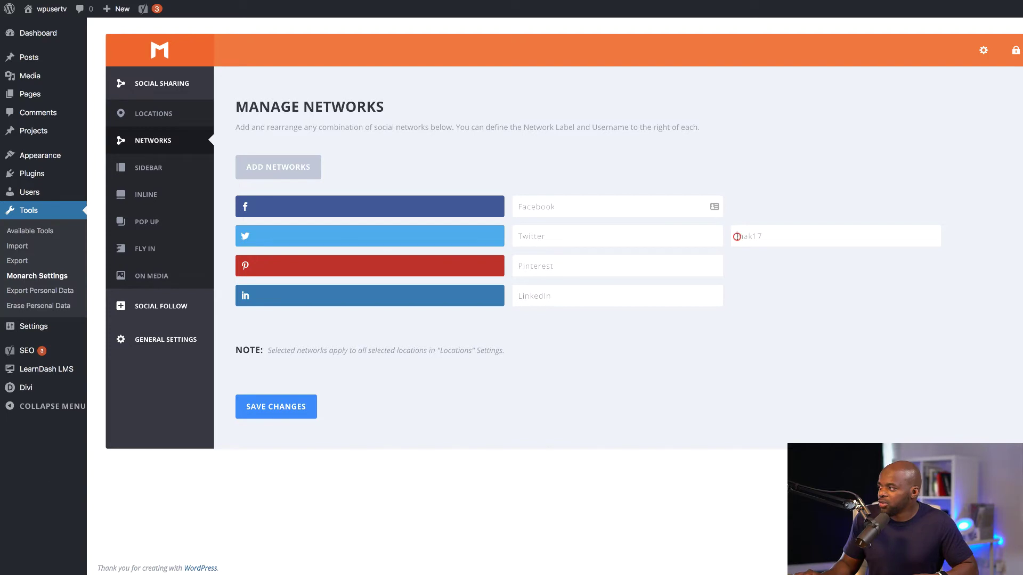
# Highlight the Twitter username among the sharing networks and save the network settings.
pyautogui.moveTo(737, 237); pyautogui.dragTo(777, 237)
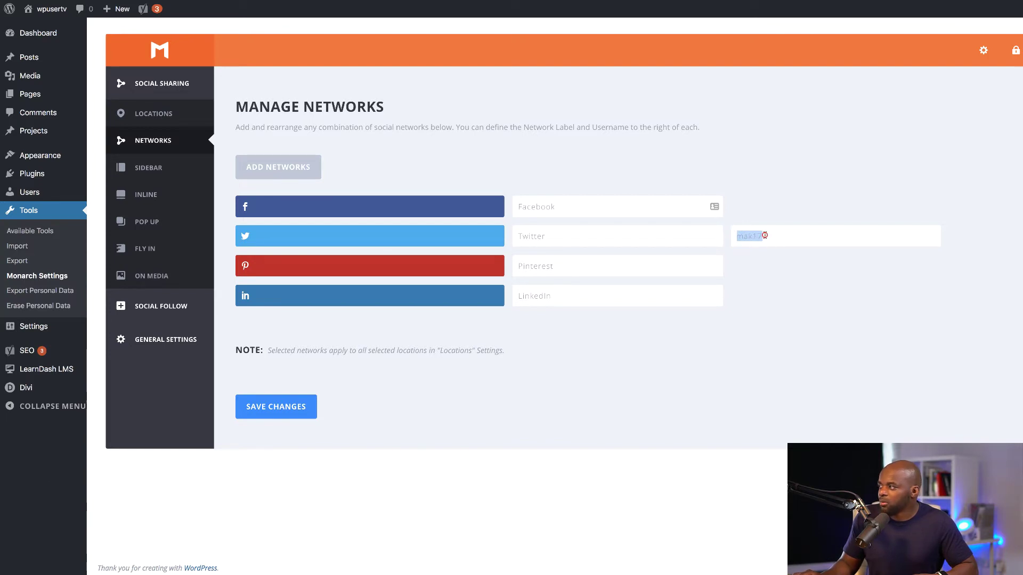
pyautogui.doubleClick(764, 235)
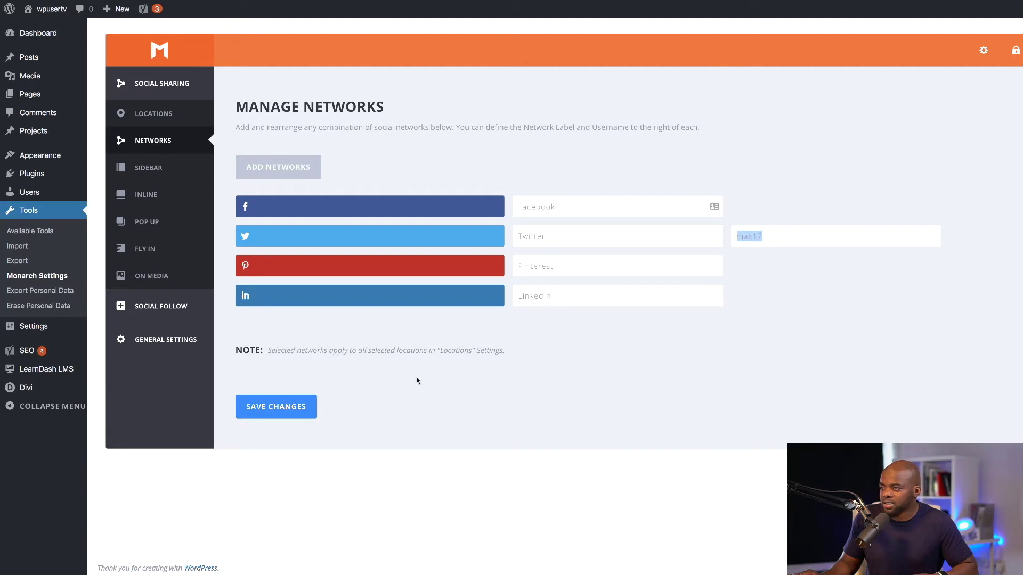
pyautogui.click(285, 405)
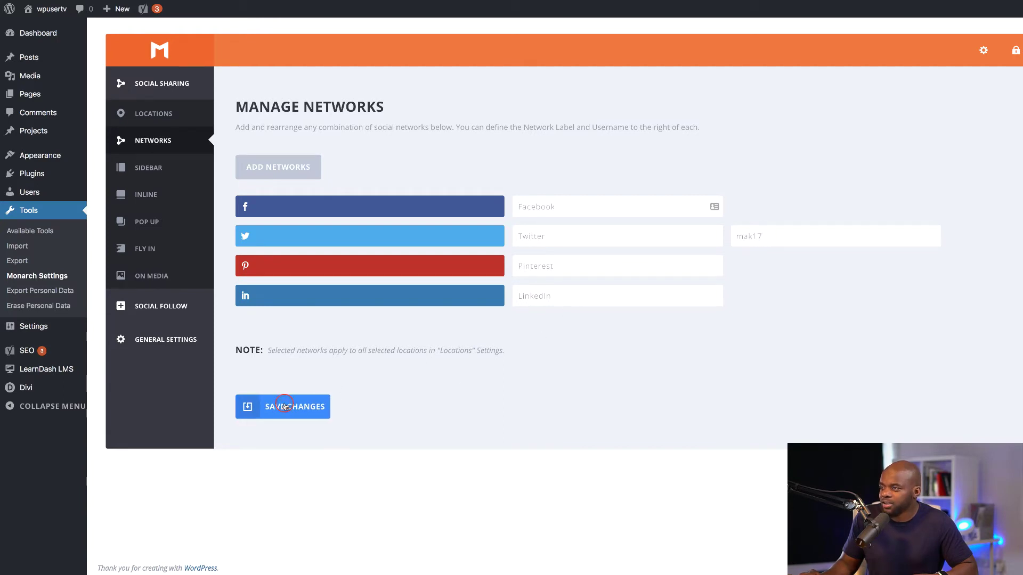
# Open the sidebar share icon settings and examine the available icon styles and shapes.
pyautogui.click(165, 170)
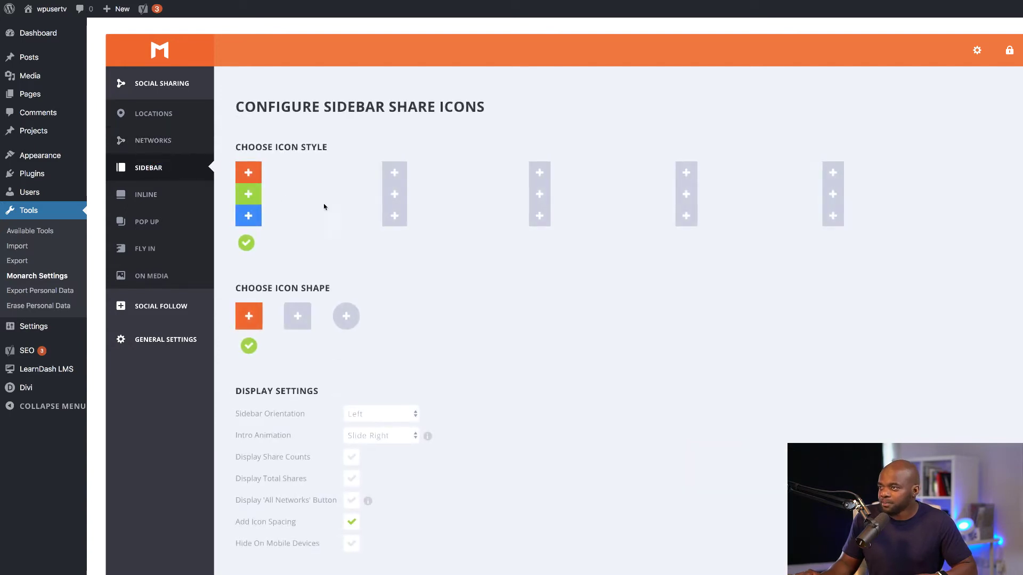
pyautogui.scroll(-1, 328, 239)
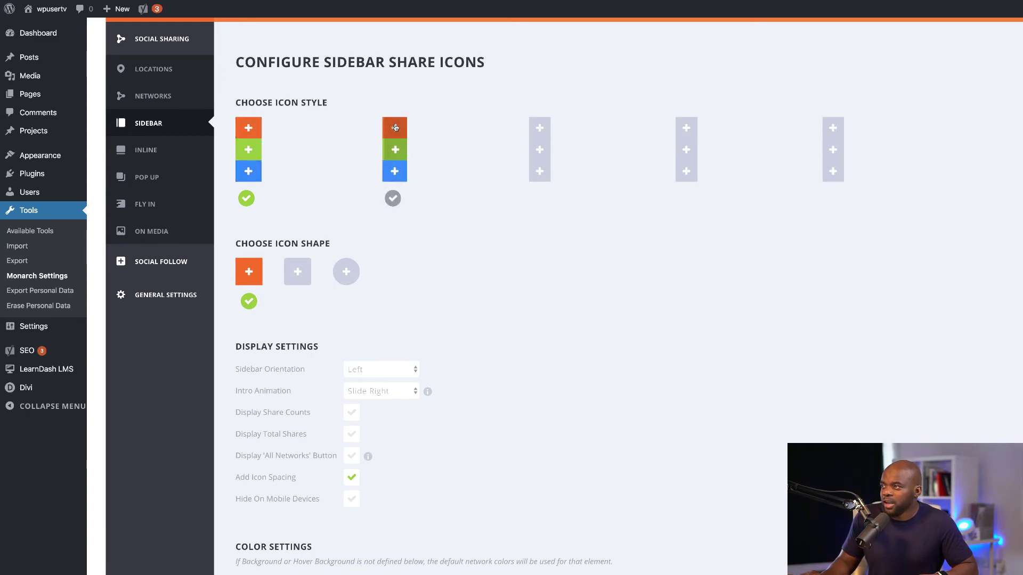
pyautogui.scroll(-1, 293, 279)
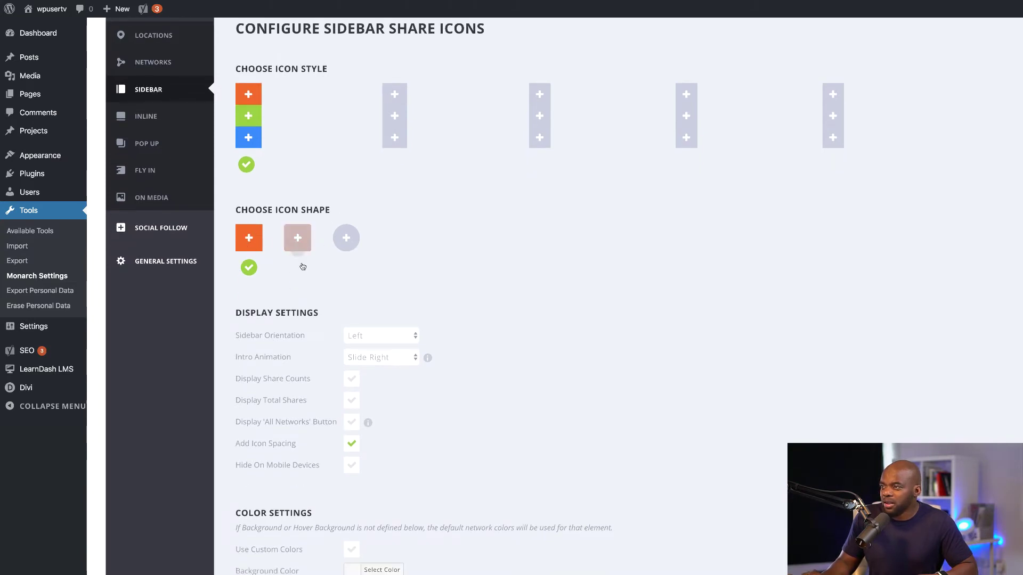
pyautogui.scroll(-1, 536, 272)
pyautogui.scroll(-5, 535, 272)
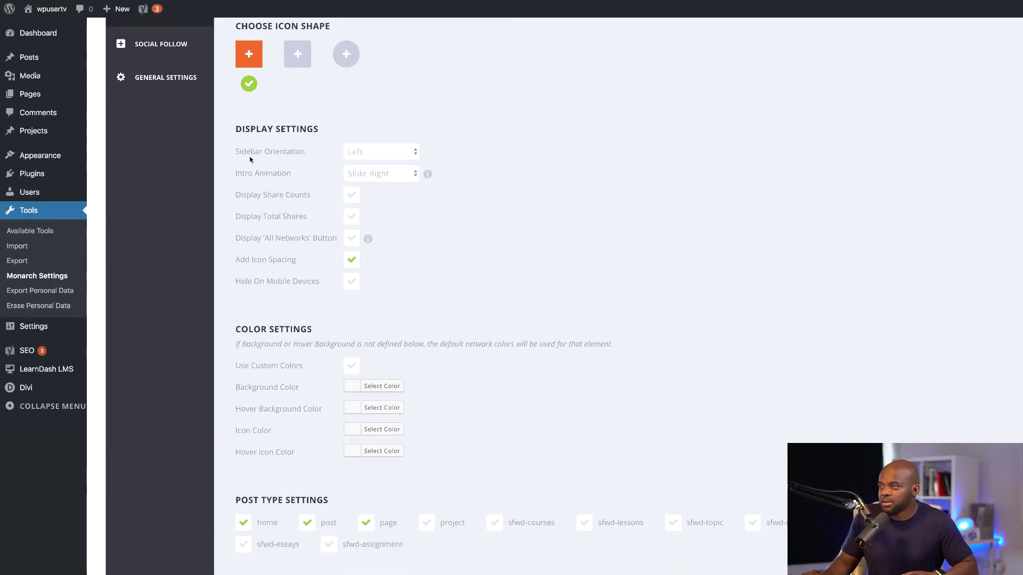
# Examine the choices for Sidebar Orientation and Intro Animation and the remaining display settings of the sidebar icons.
pyautogui.click(407, 153)
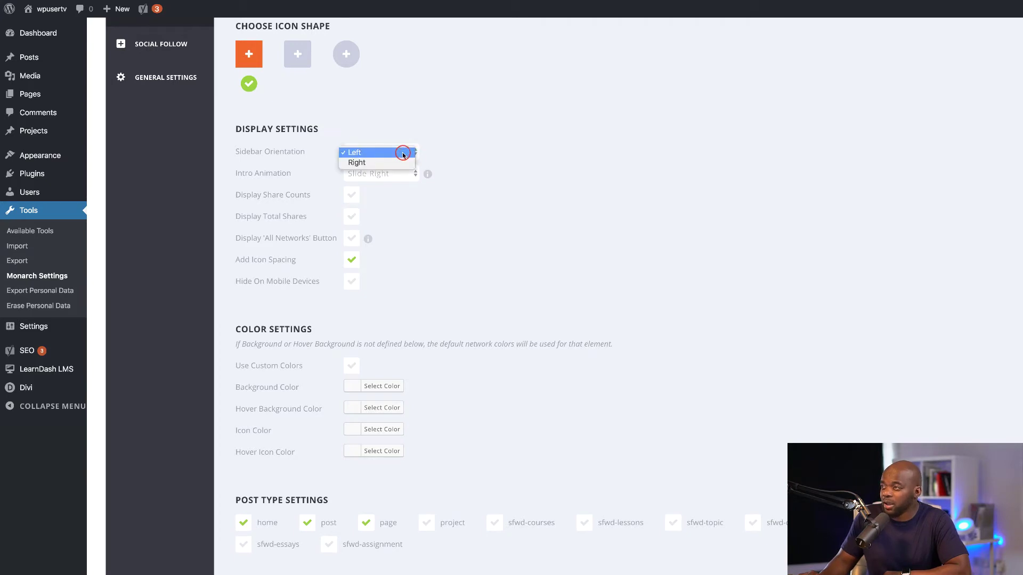
pyautogui.click(489, 149)
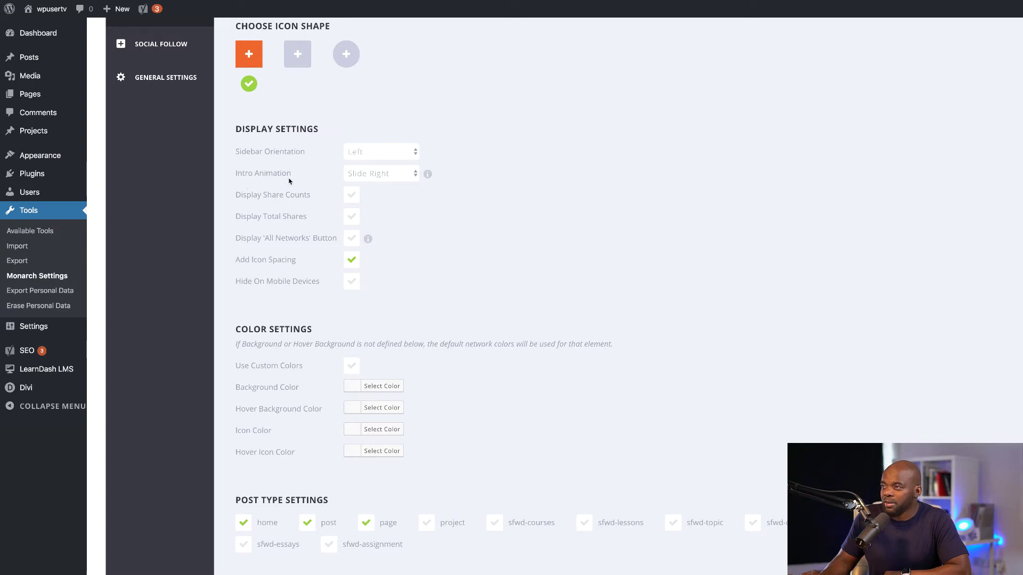
pyautogui.click(394, 177)
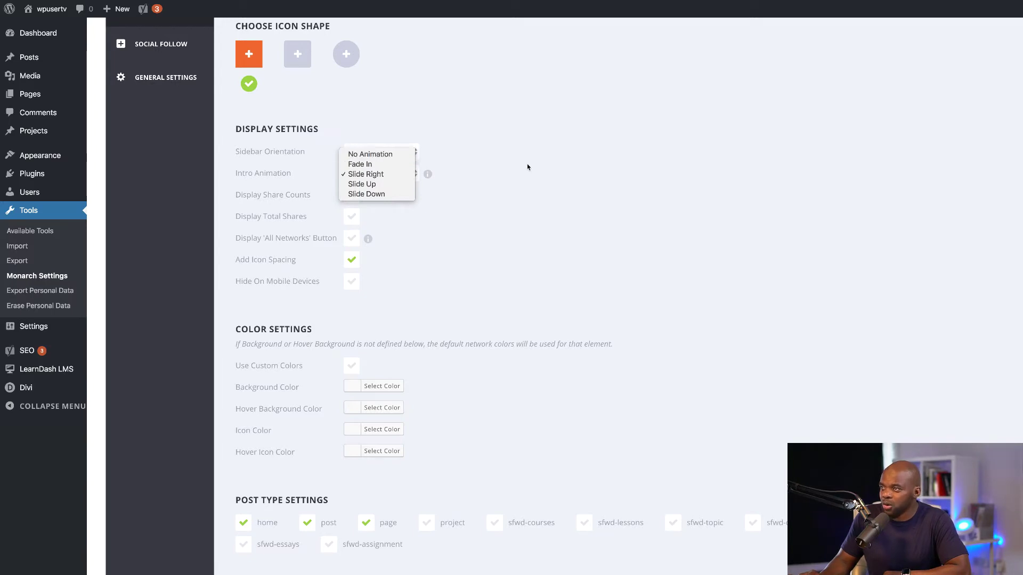
pyautogui.click(559, 168)
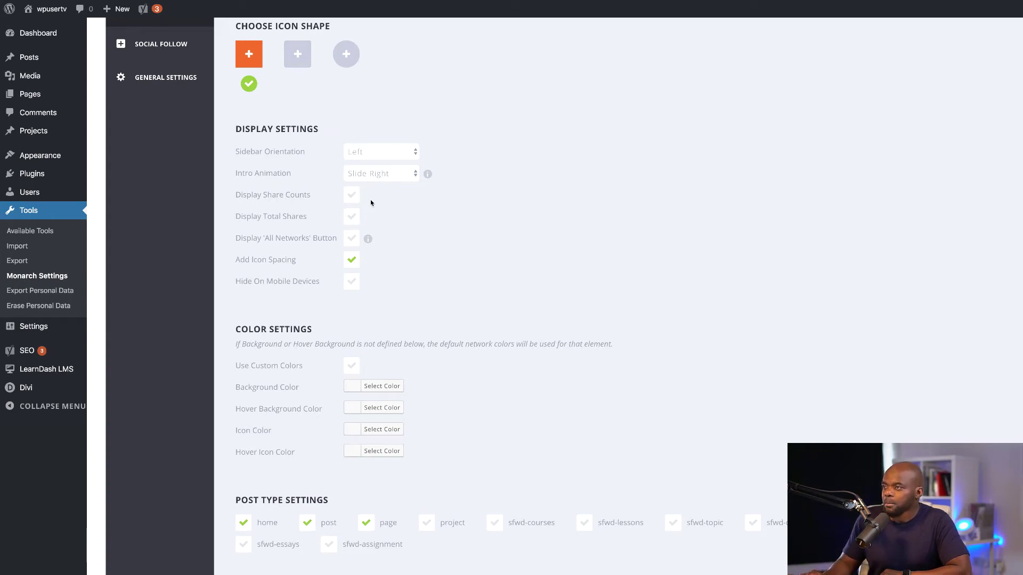
pyautogui.click(355, 215)
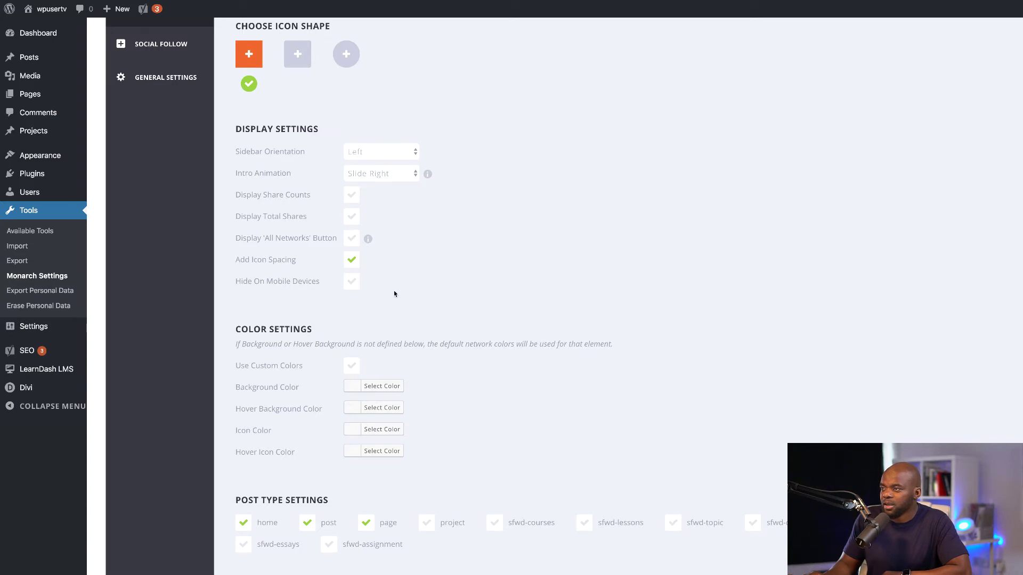
pyautogui.scroll(-1, 394, 290)
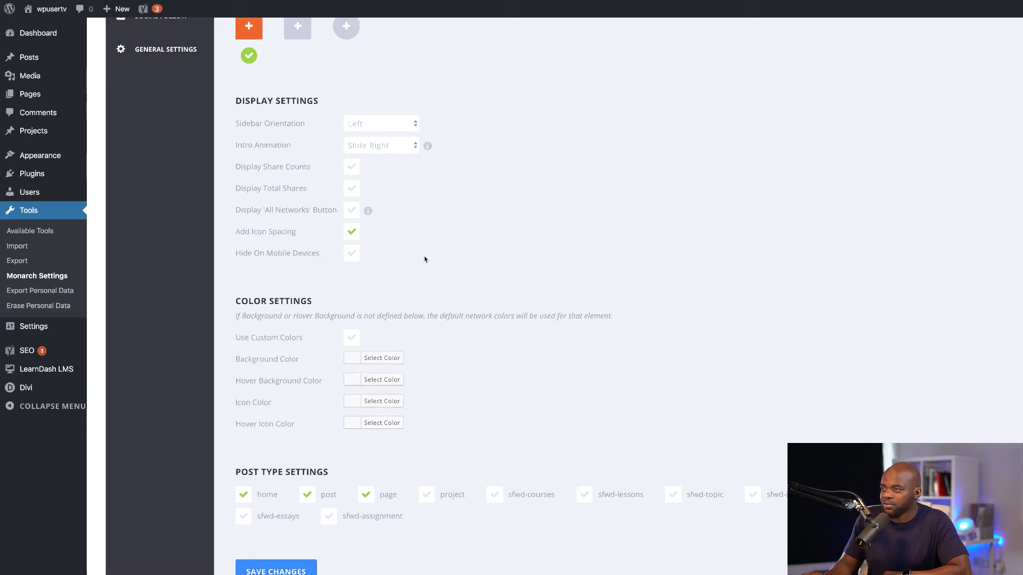
# Hide the sidebar share icons on mobile devices and save the changes.
pyautogui.click(352, 256)
pyautogui.scroll(-5, 504, 335)
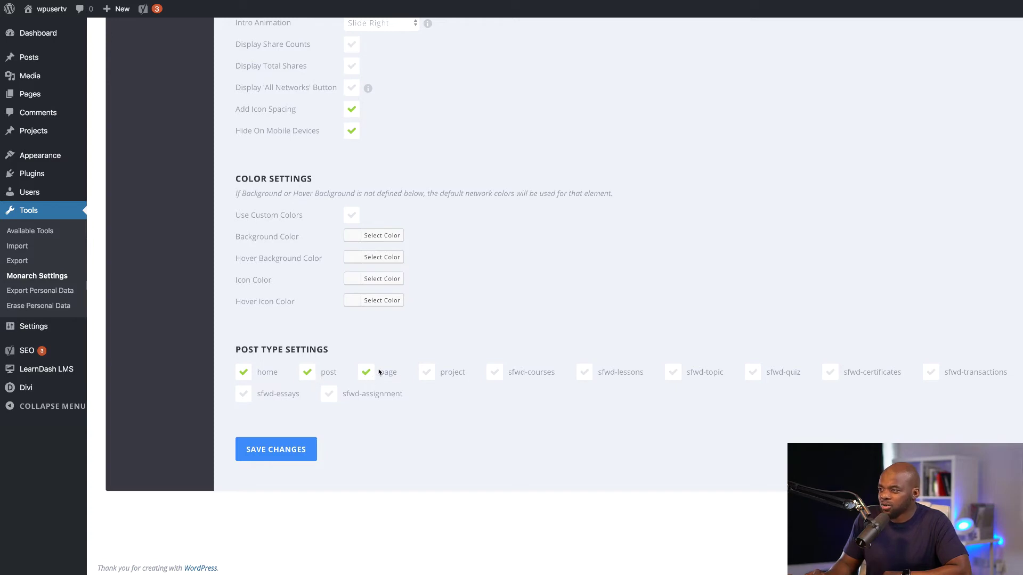
pyautogui.click(296, 451)
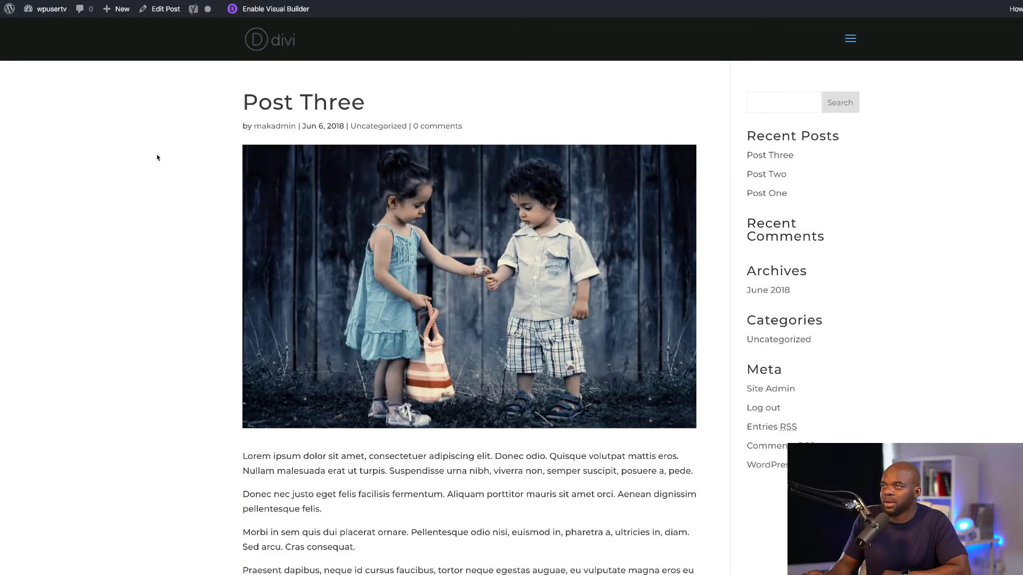
# Open the site's home page and check how the sidebar share icons collapse, expand and follow the page.
pyautogui.click(283, 43)
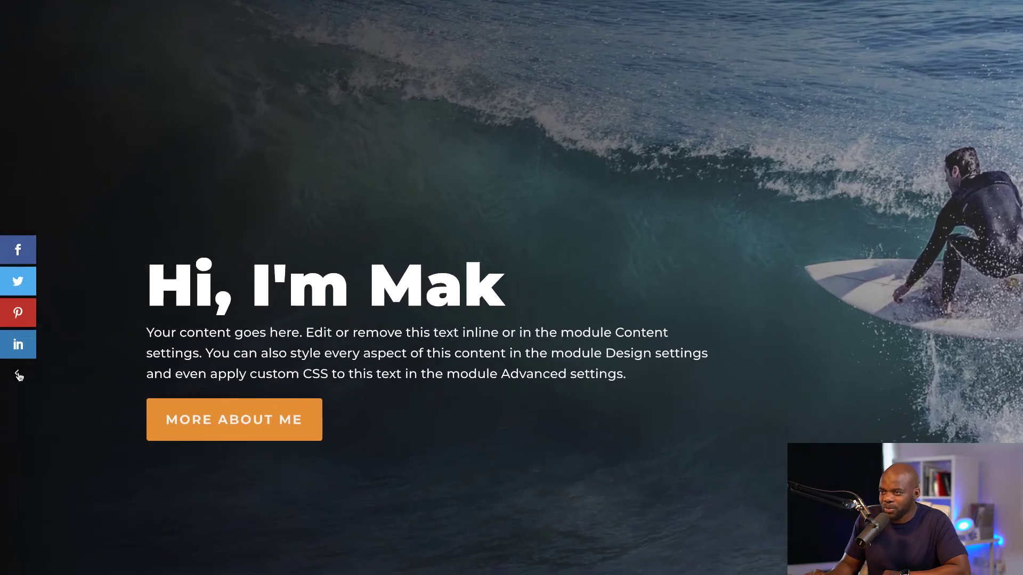
pyautogui.click(18, 388)
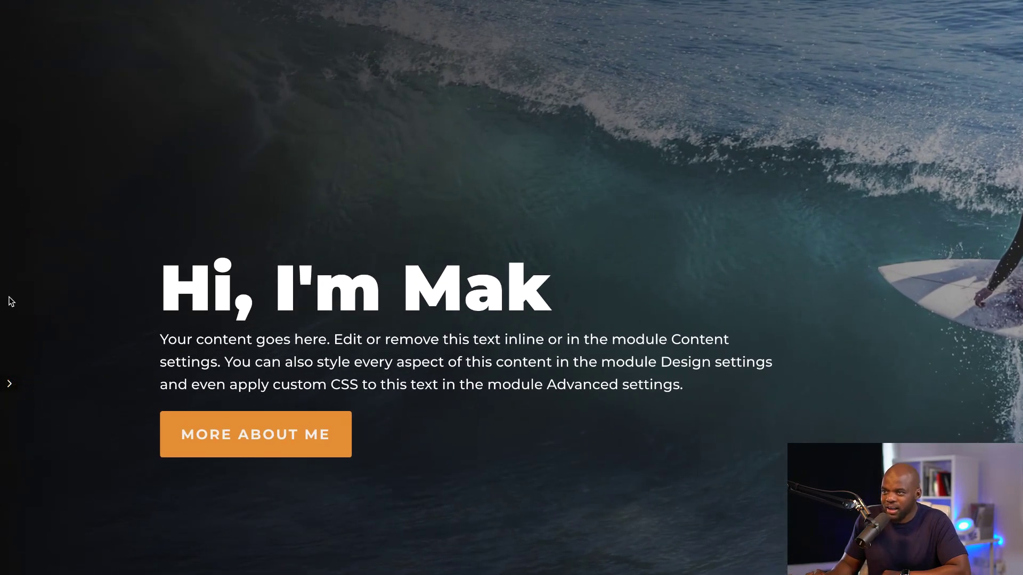
pyautogui.click(11, 386)
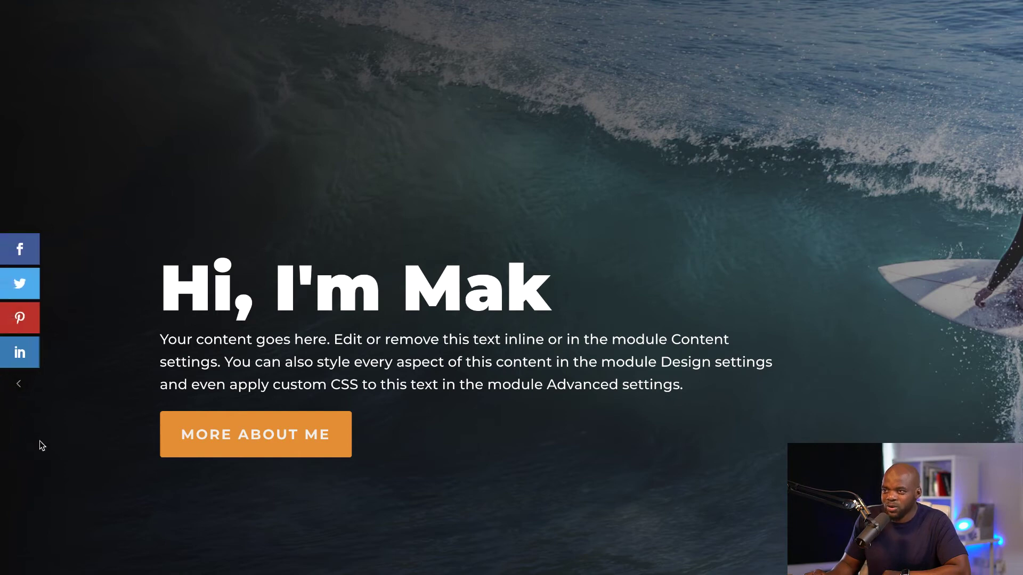
pyautogui.scroll(-3, 136, 445)
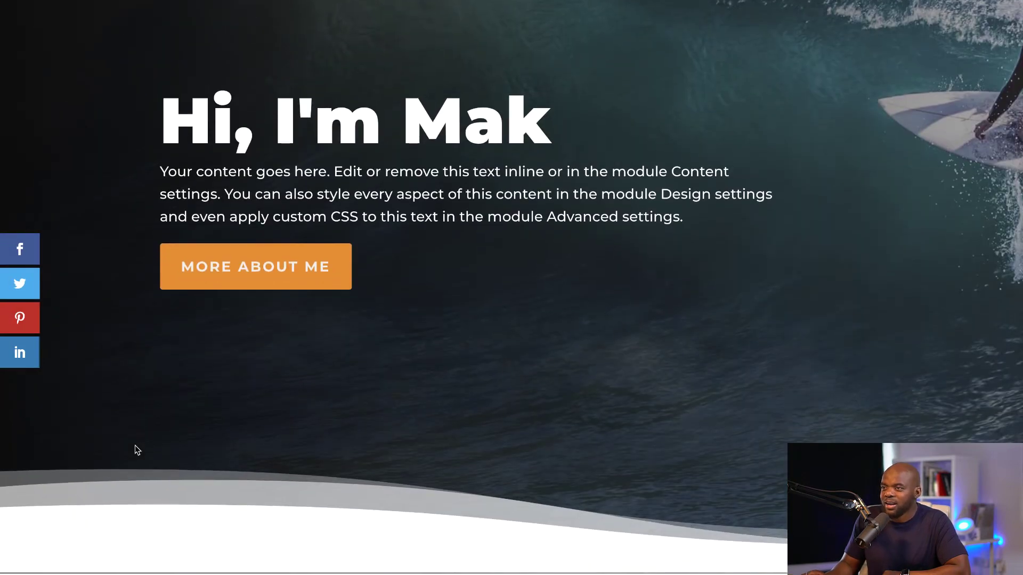
pyautogui.scroll(1, 135, 445)
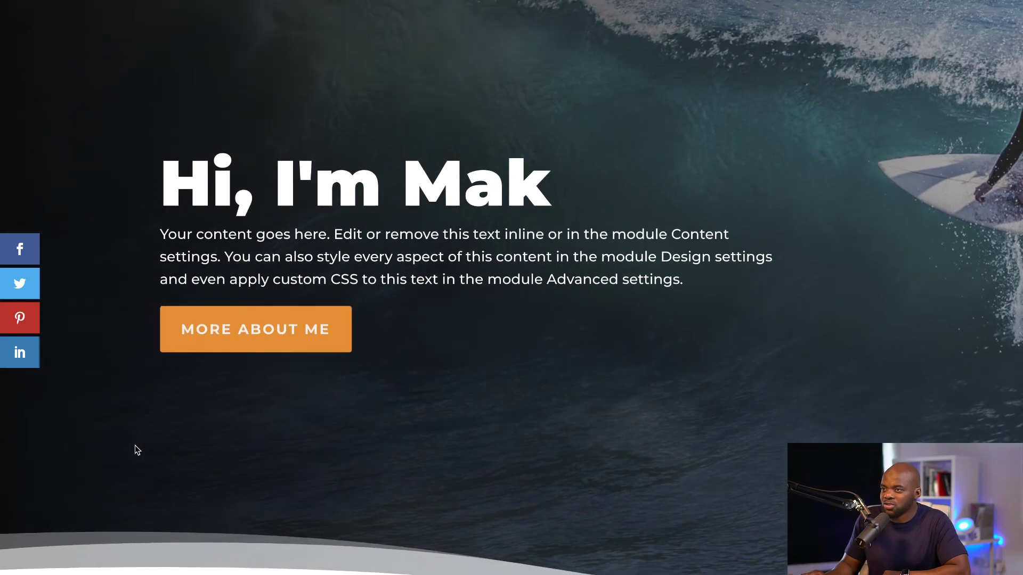
pyautogui.scroll(2, 114, 362)
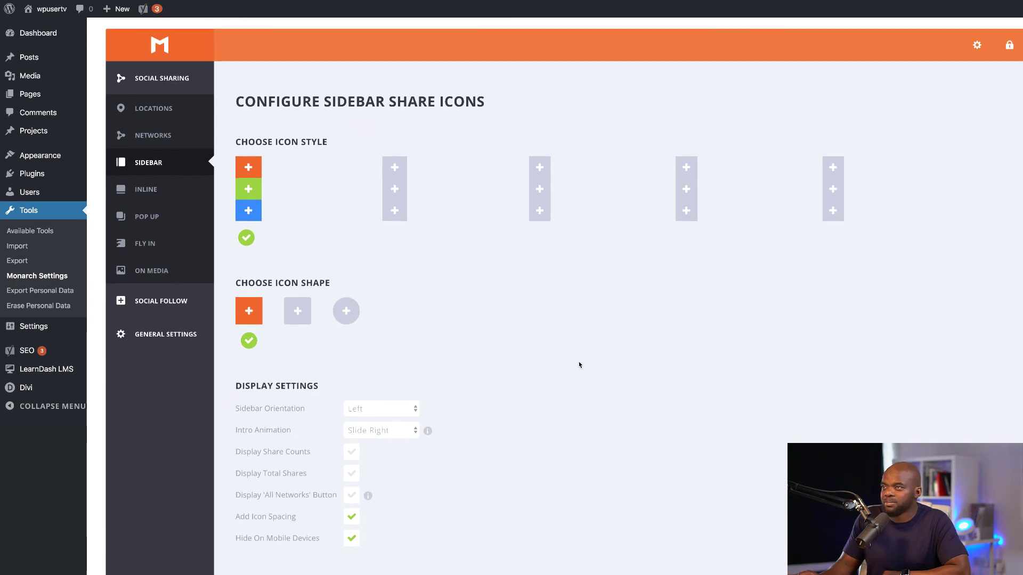
# Add Inline to the social sharing locations and open the inline share icon settings.
pyautogui.click(165, 118)
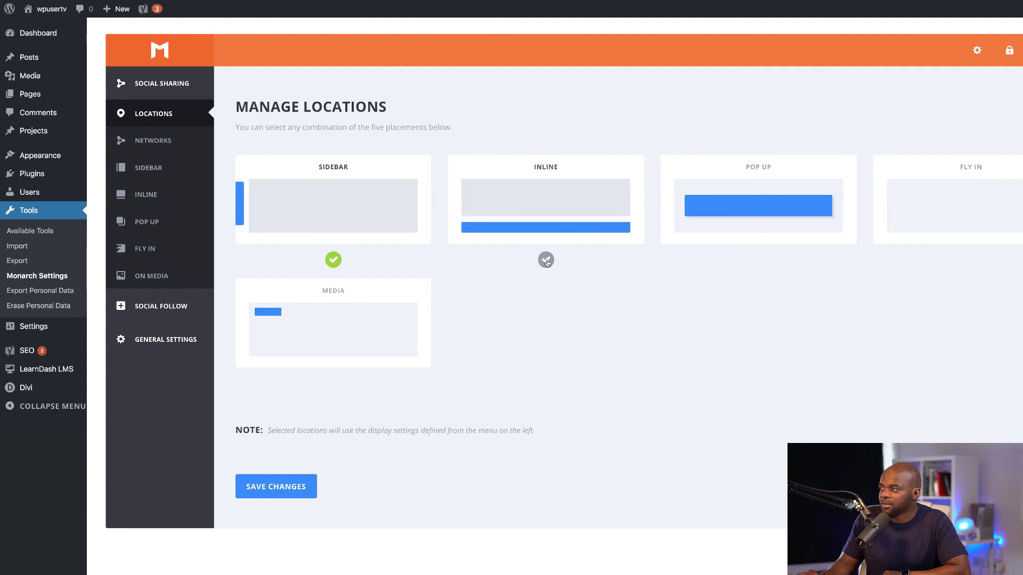
pyautogui.click(546, 261)
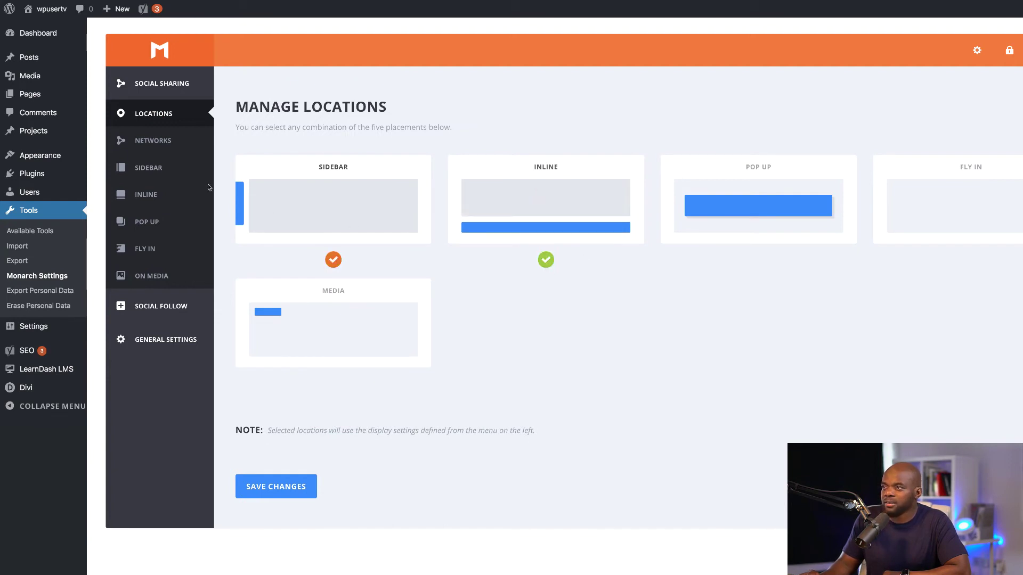
pyautogui.click(154, 196)
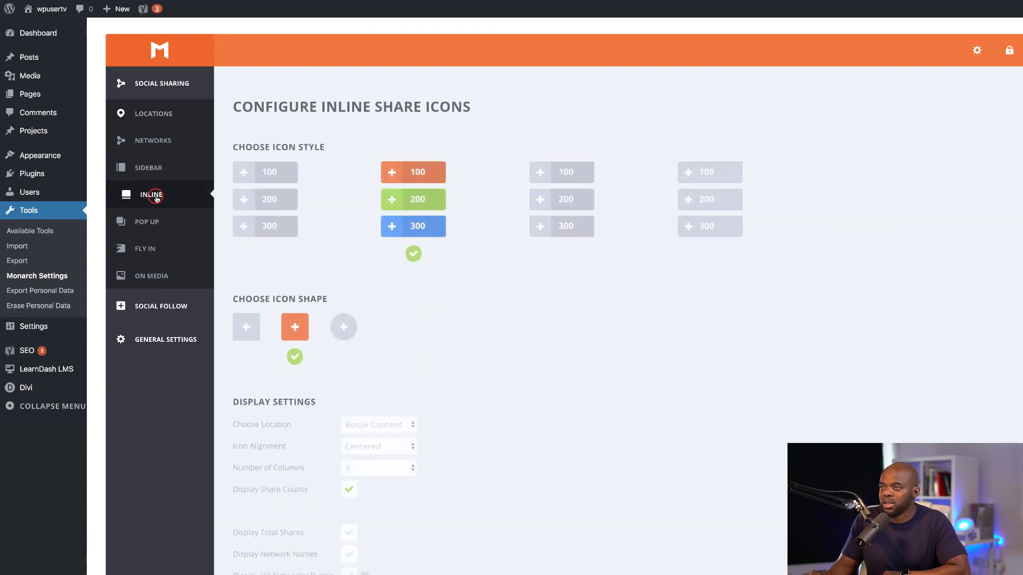
# Choose the first icon style for the inline share icons.
pyautogui.scroll(-1, 527, 310)
pyautogui.scroll(-1, 529, 311)
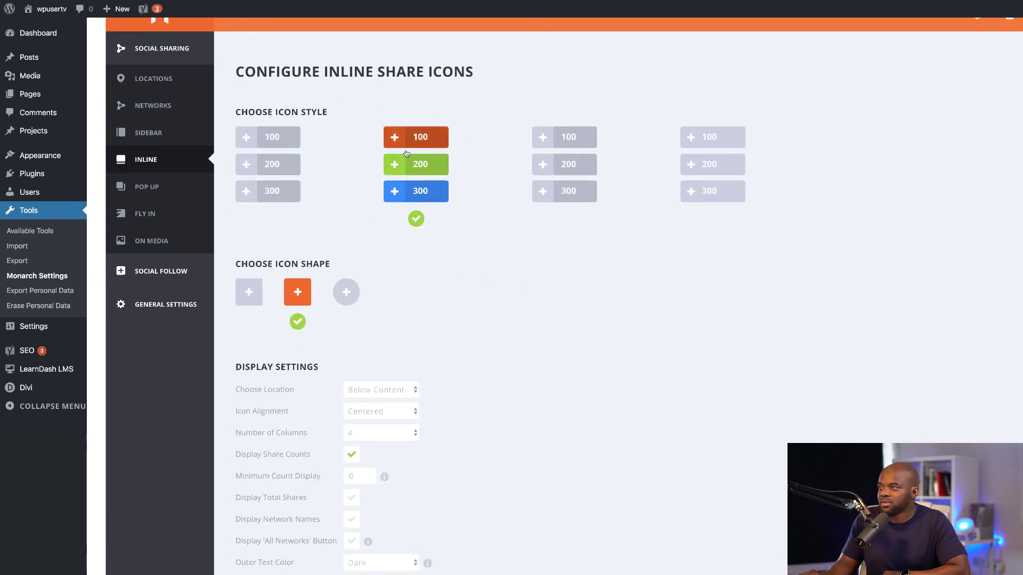
pyautogui.click(255, 137)
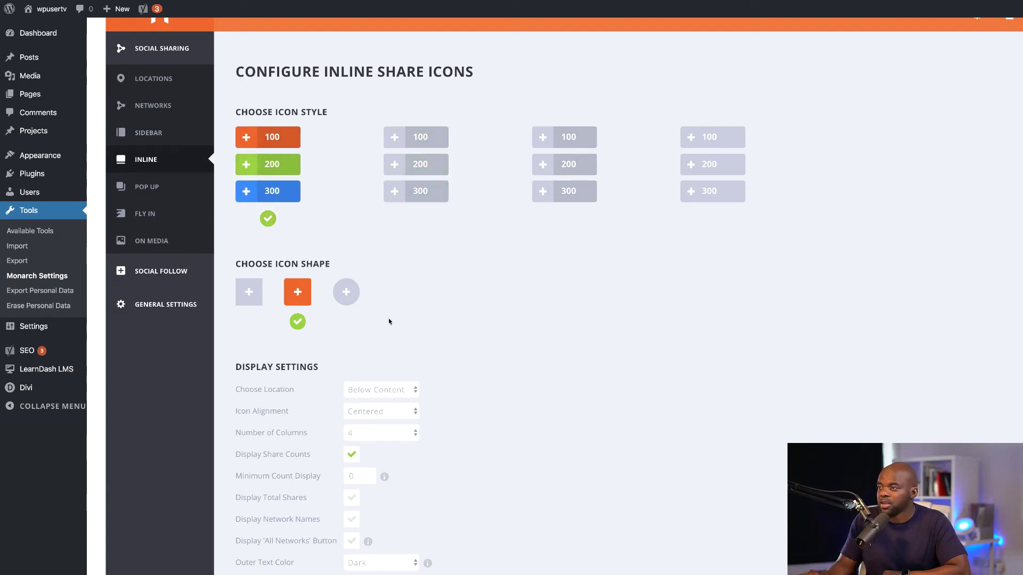
# Examine the inline icon shapes and display settings, including the choices for Choose Location and Icon Alignment.
pyautogui.scroll(-1, 390, 319)
pyautogui.scroll(-2, 391, 319)
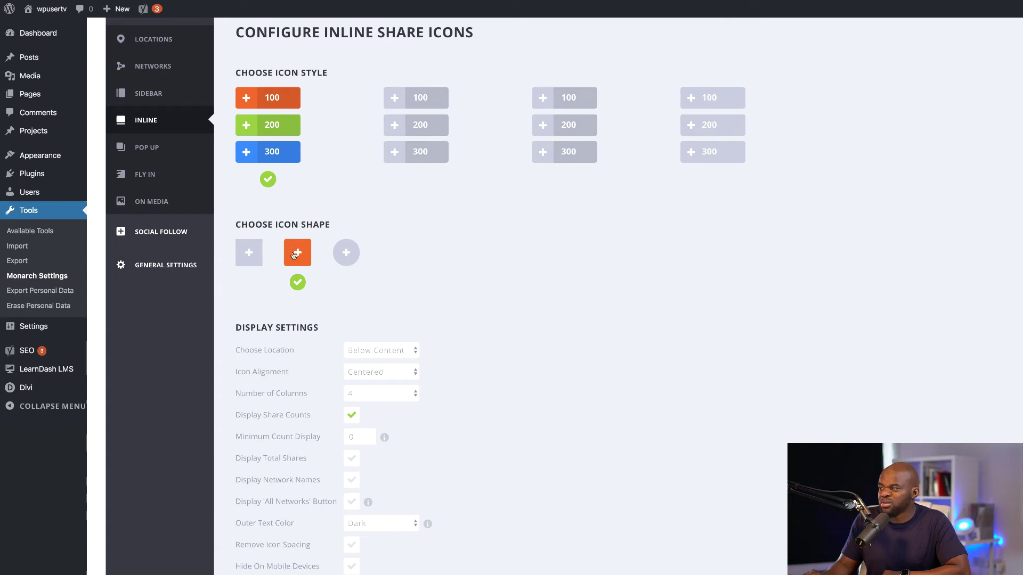
pyautogui.scroll(-5, 502, 302)
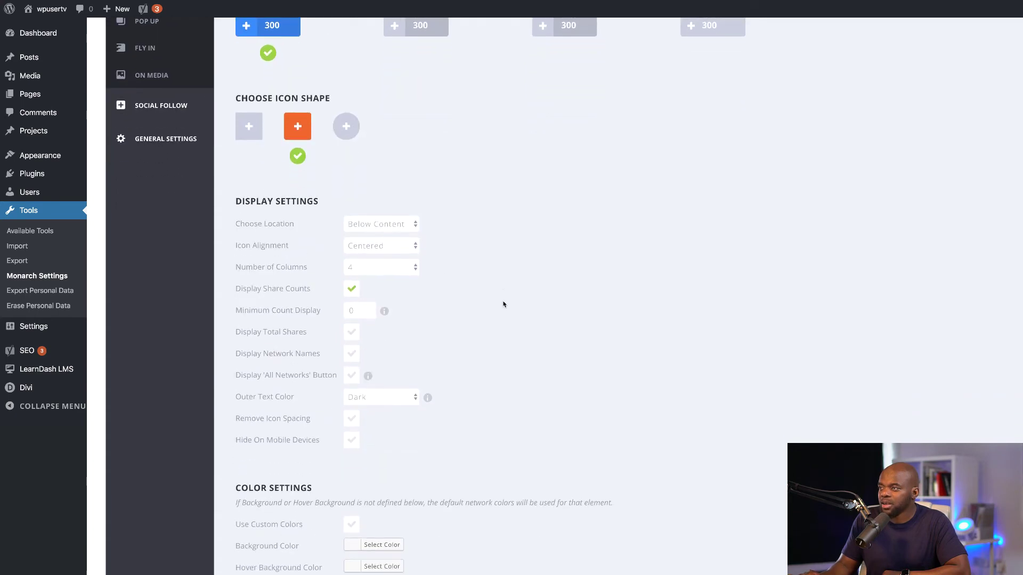
pyautogui.scroll(-4, 502, 305)
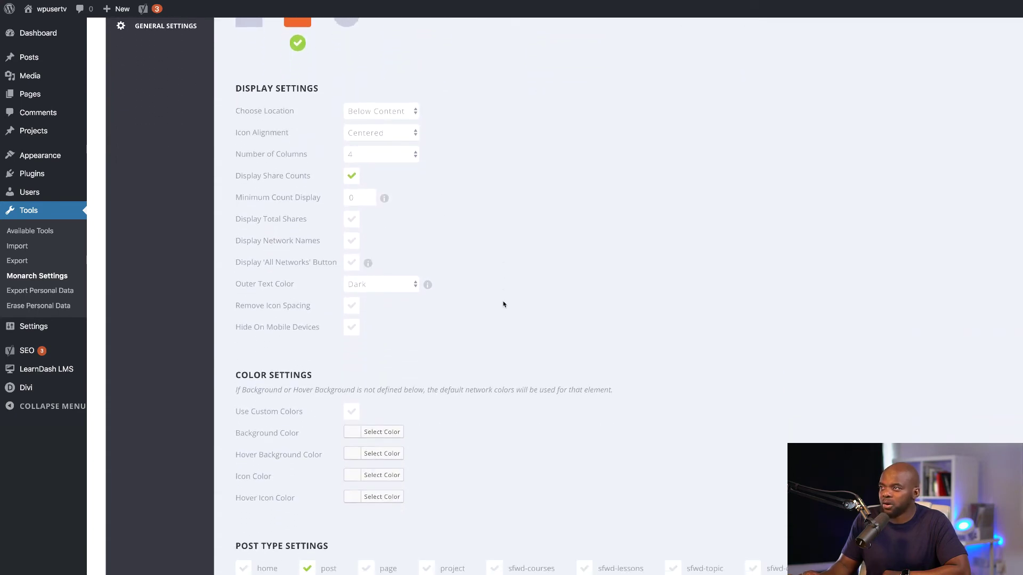
pyautogui.scroll(-1, 503, 304)
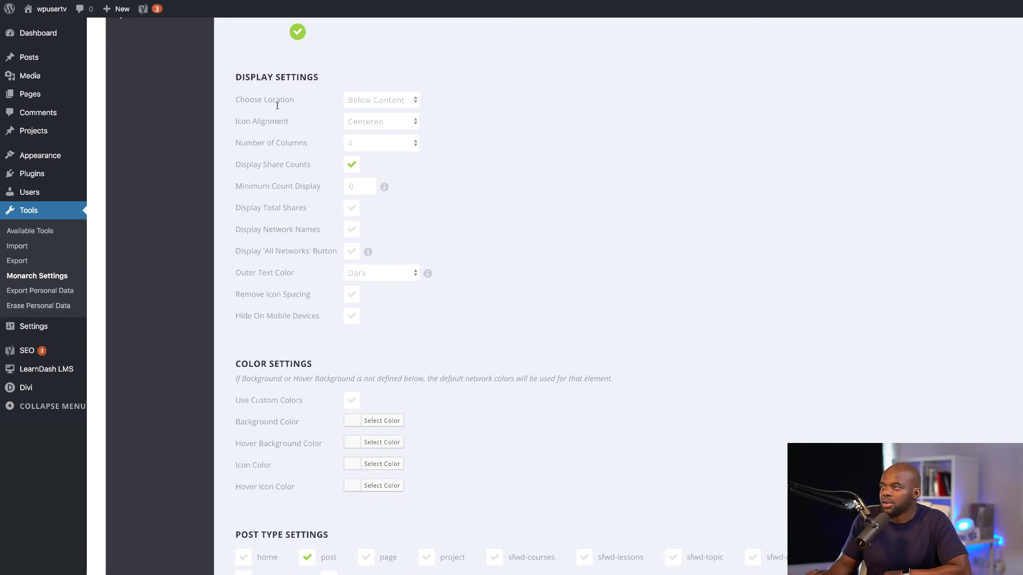
pyautogui.click(414, 103)
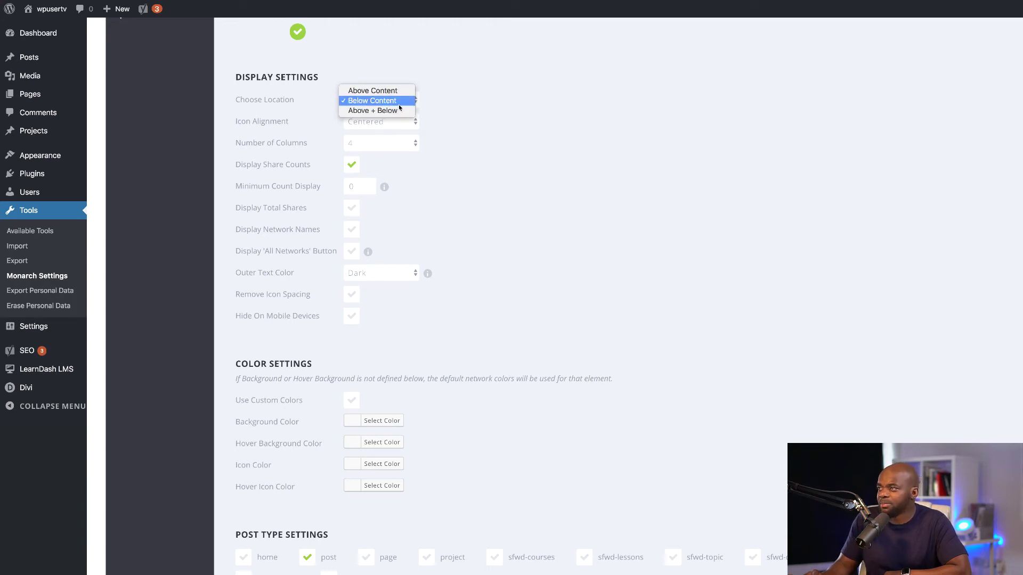
pyautogui.click(473, 104)
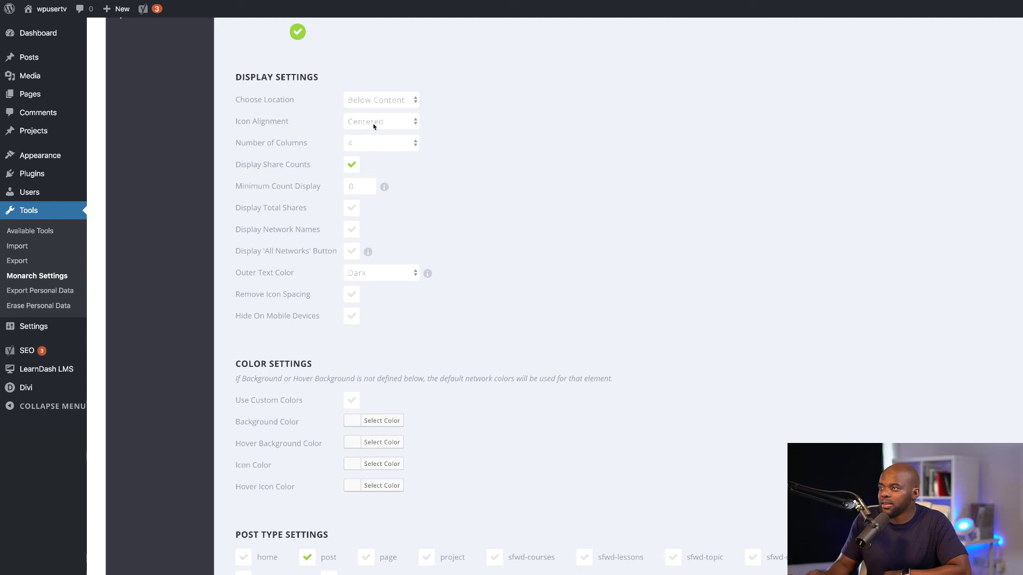
pyautogui.click(403, 123)
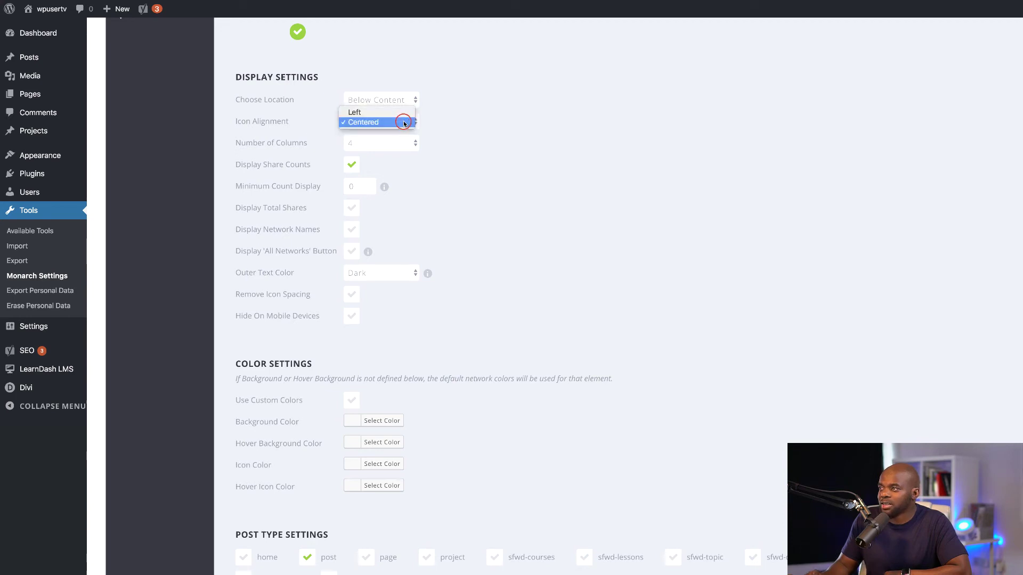
pyautogui.click(527, 120)
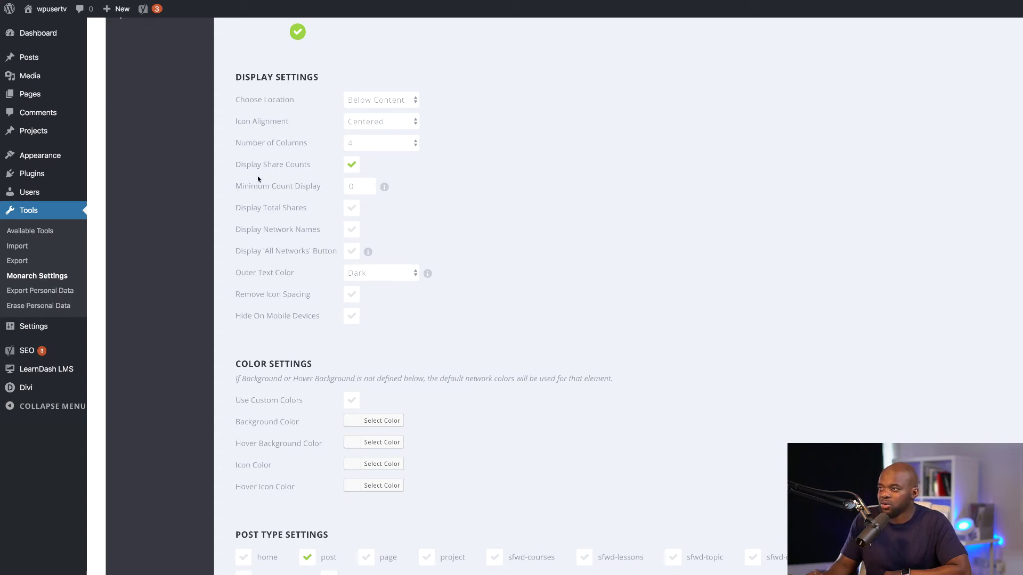
# Turn off Display Share Counts for the inline share icons and save the changes.
pyautogui.click(351, 166)
pyautogui.click(351, 165)
pyautogui.scroll(-3, 573, 235)
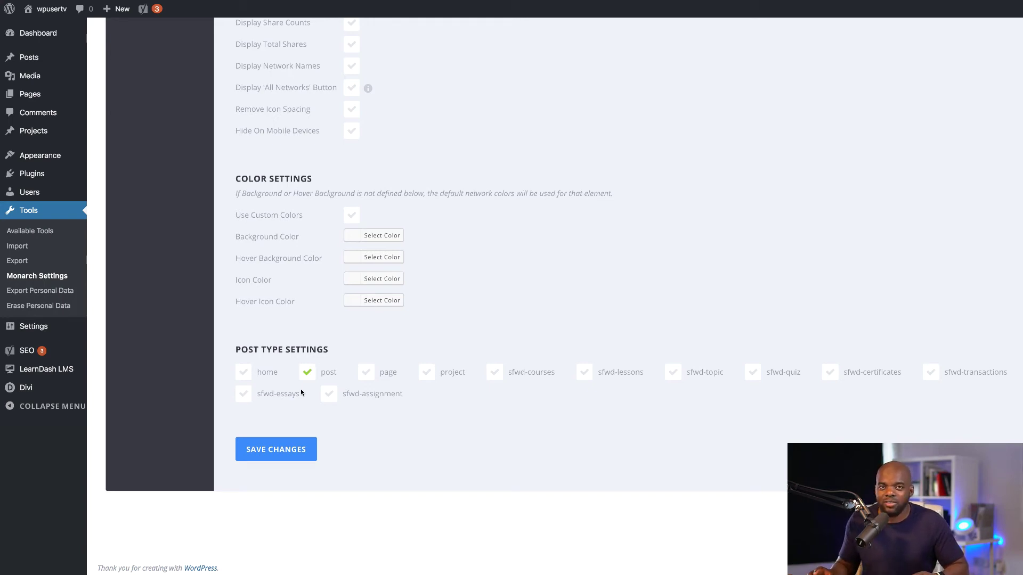
pyautogui.click(294, 450)
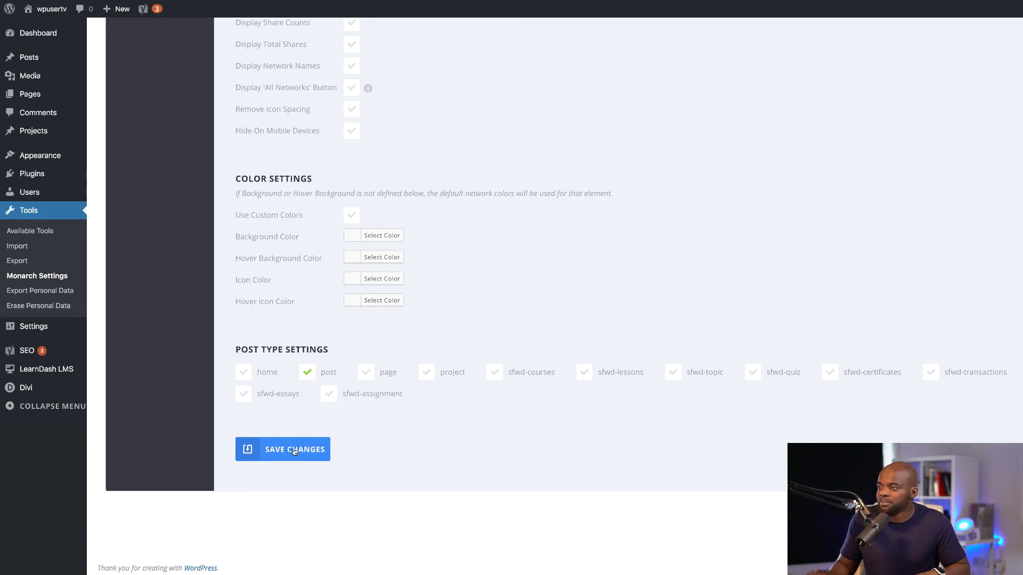
# Examine Monarch's sharing locations, Google Fonts settings and the Enable Updates page.
pyautogui.click(158, 119)
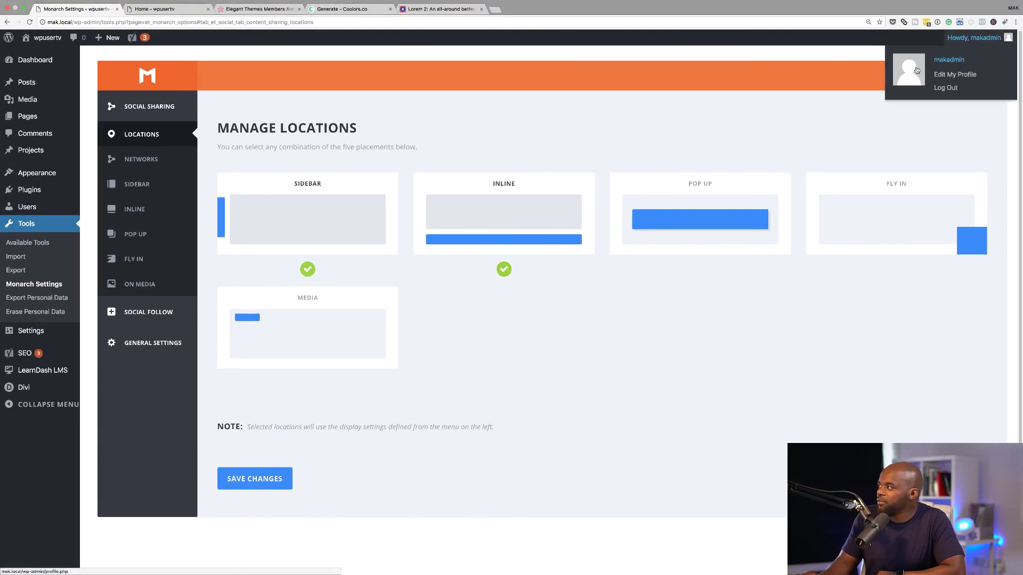
pyautogui.click(901, 77)
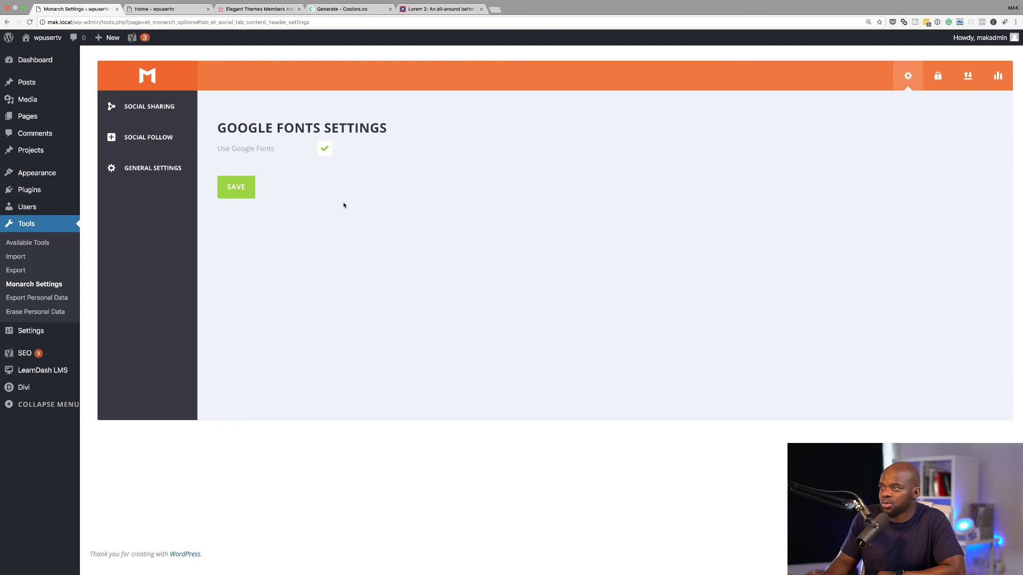
pyautogui.click(938, 78)
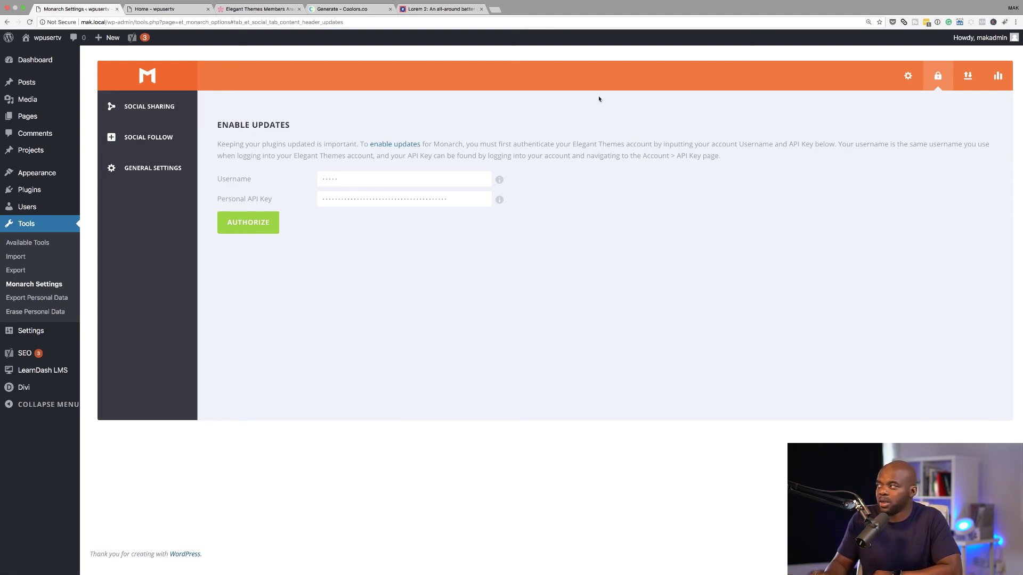
# Export the Monarch settings as a .json file.
pyautogui.click(967, 76)
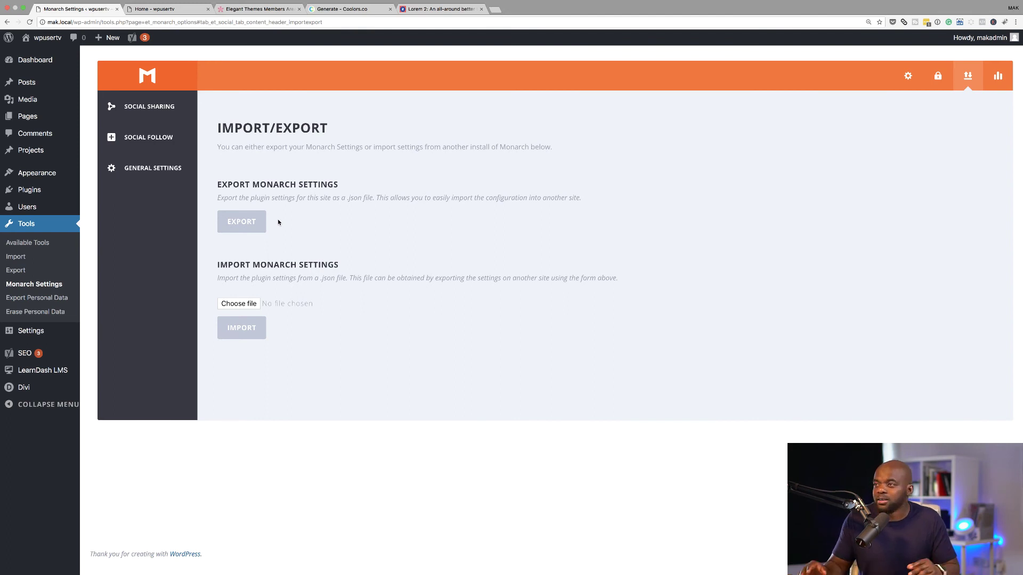
pyautogui.click(260, 222)
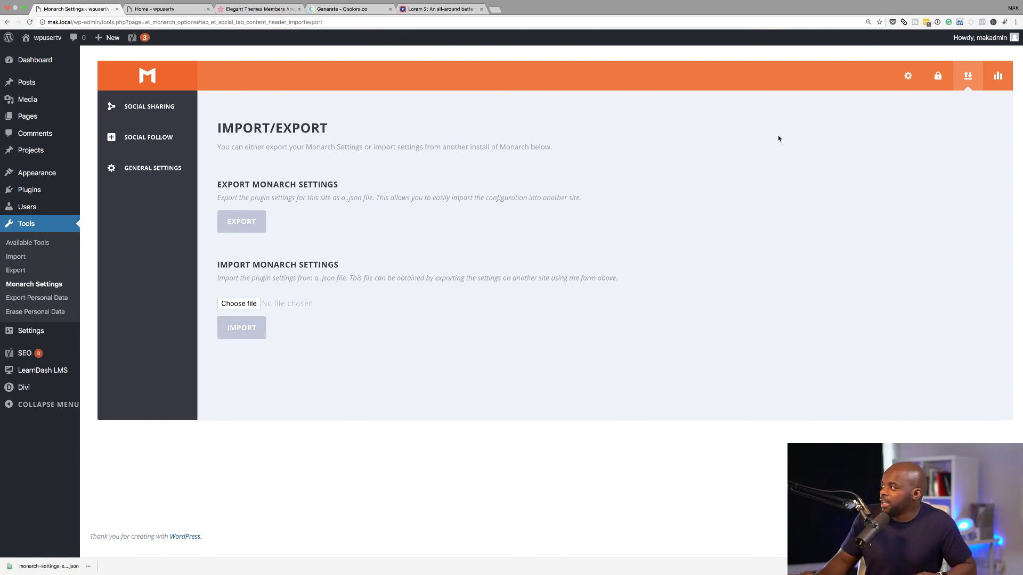
# Examine the social sharing stats for the past 7 days, 30 days, 12 months and all time.
pyautogui.click(1002, 76)
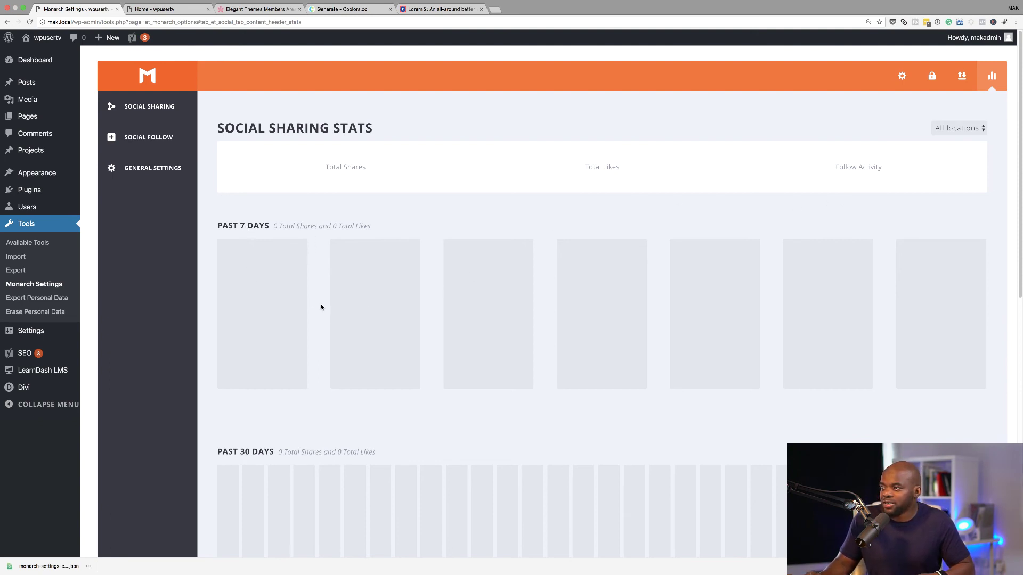
pyautogui.scroll(-6, 321, 307)
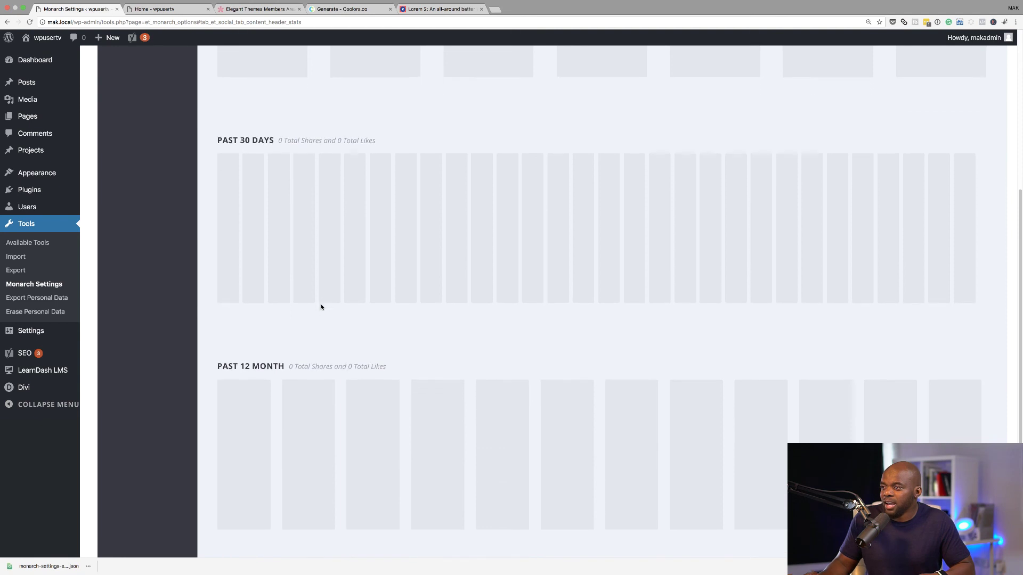
pyautogui.scroll(-2, 321, 307)
pyautogui.scroll(-1, 321, 307)
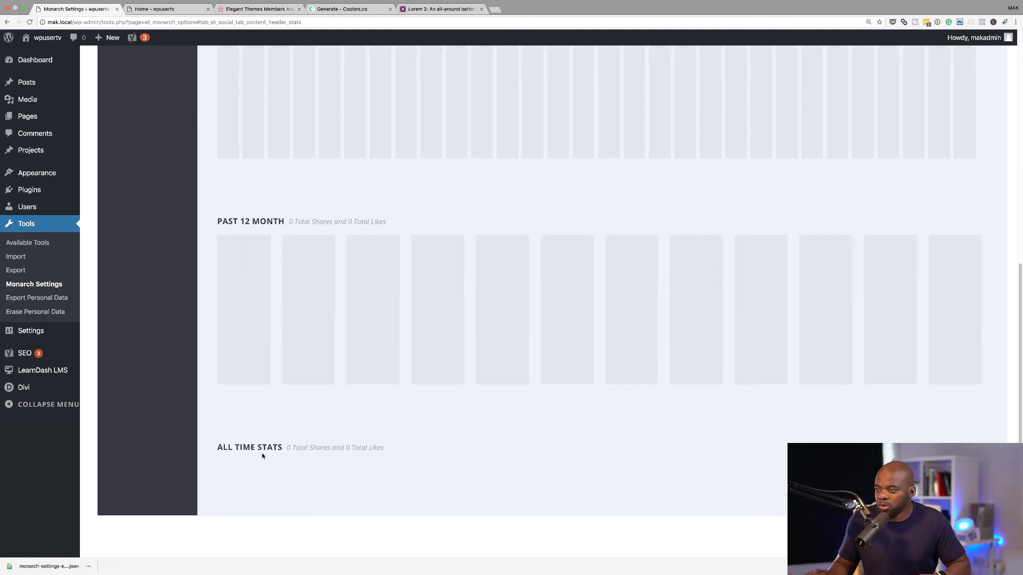
pyautogui.scroll(8, 335, 461)
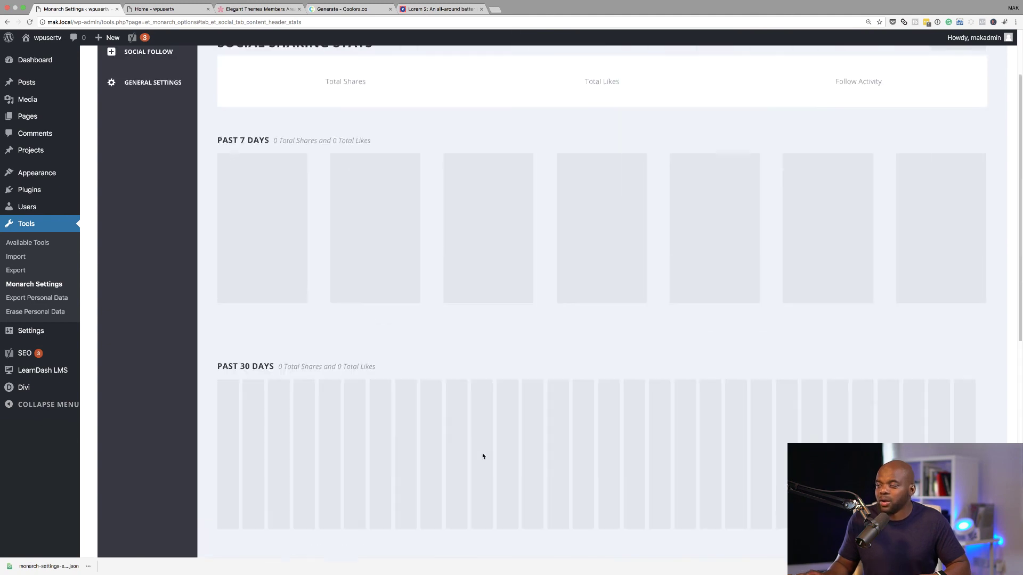